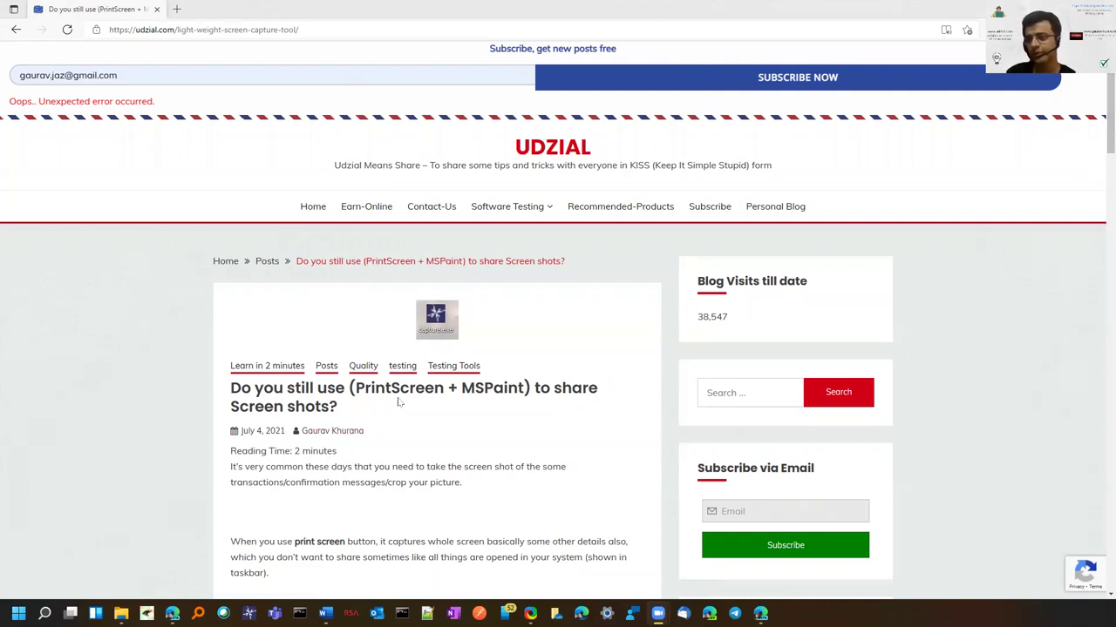
Scroll through the Udzial blog post and open a new blank Edge tab beside it
scroll(1099, 90, down, 4)
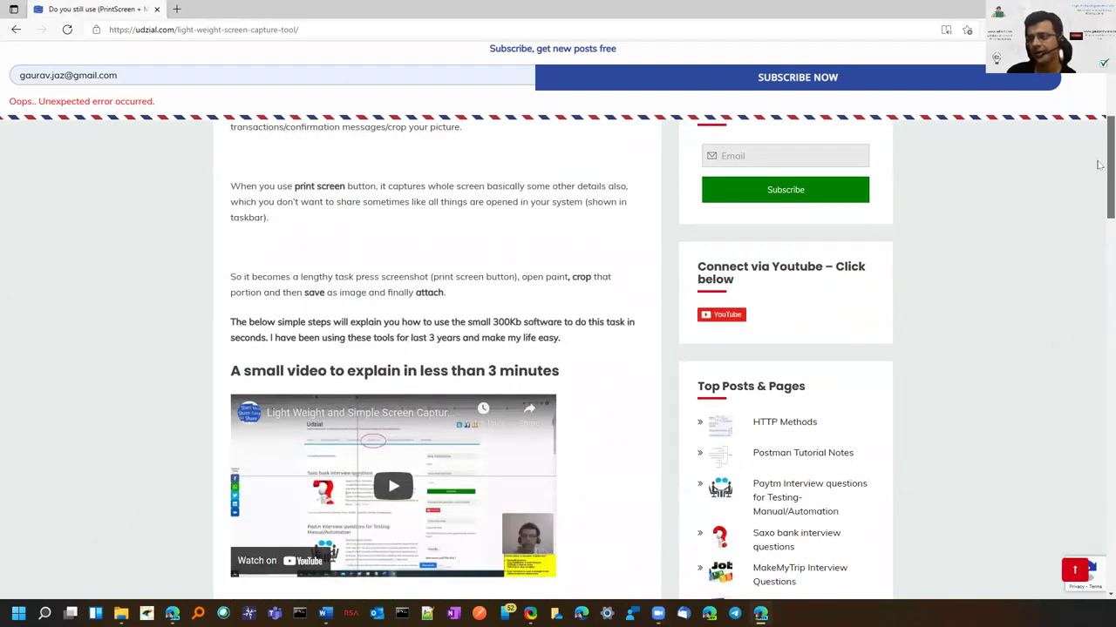
drag(491, 322, 593, 323)
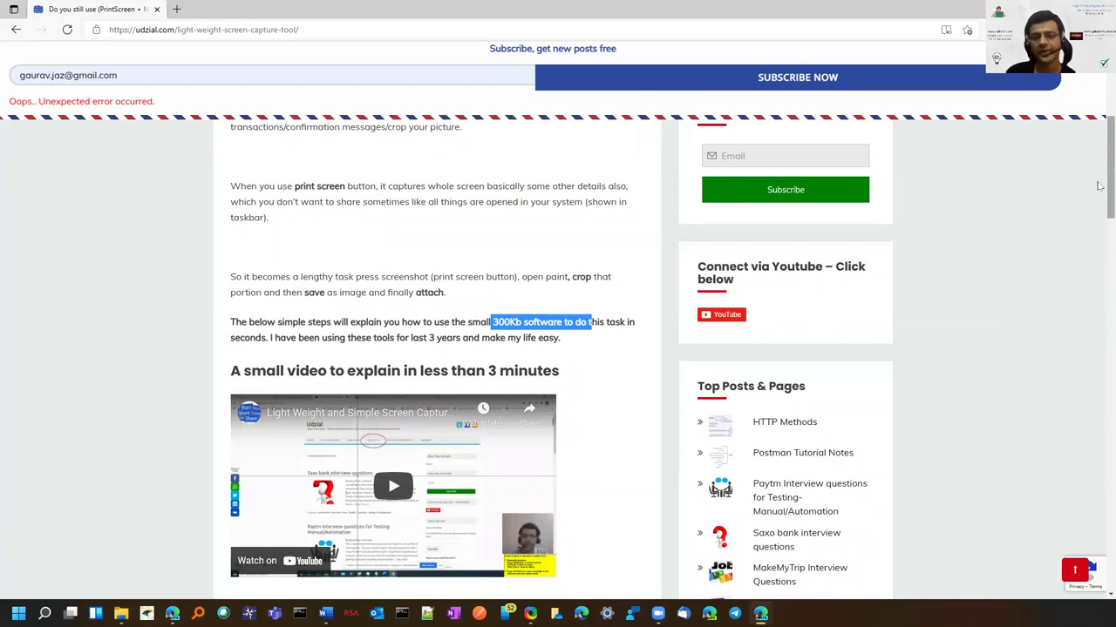
drag(1099, 185, 1098, 94)
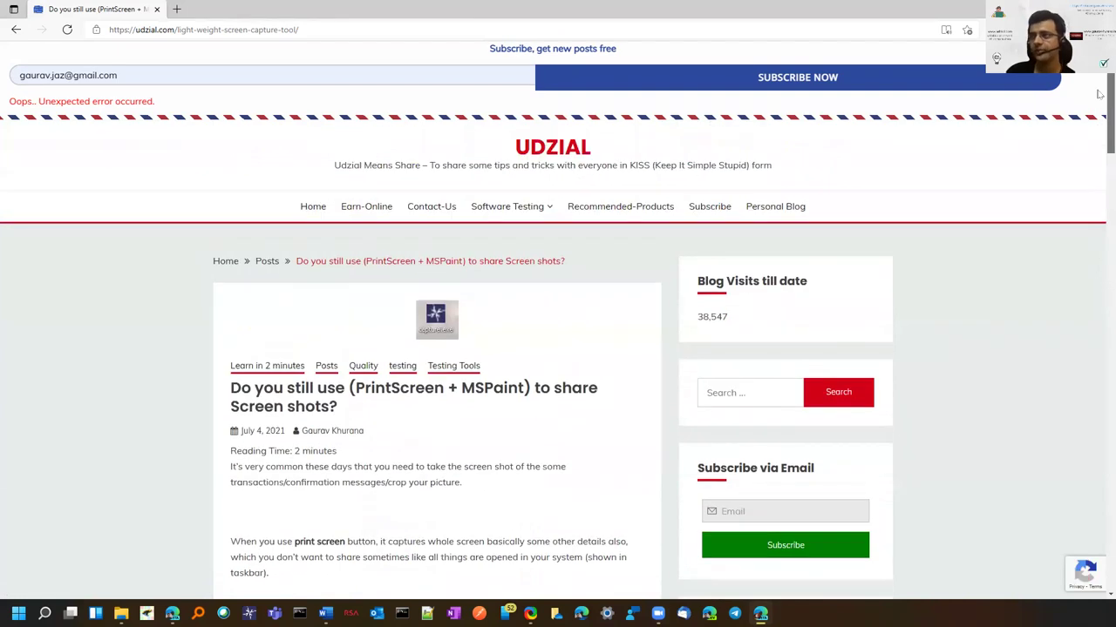
click(177, 9)
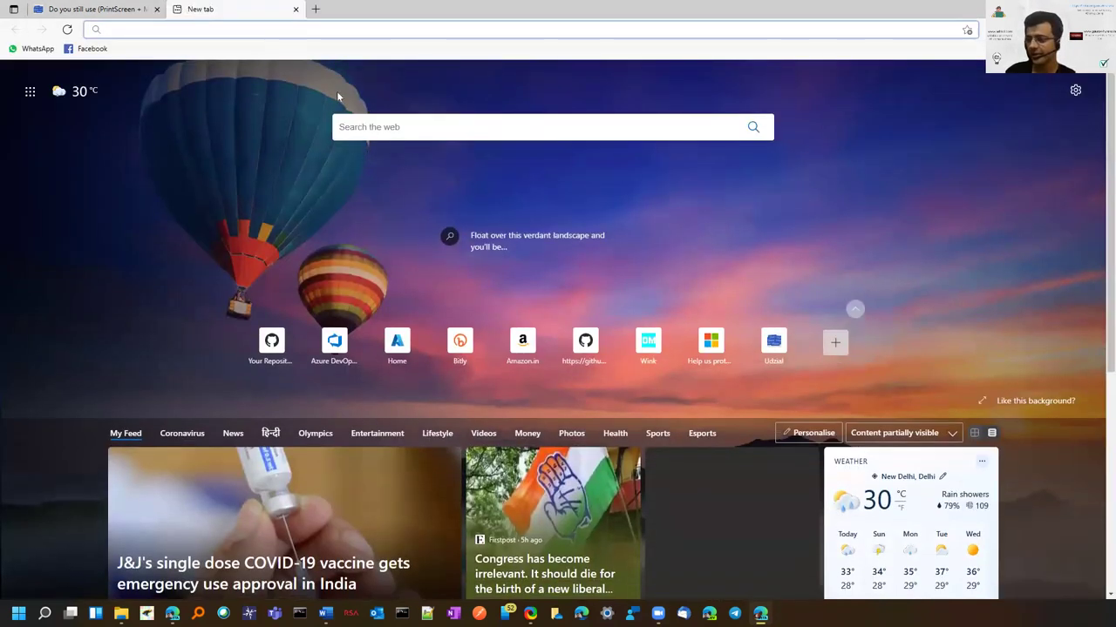
Switch back to the Udzial blog post tab, keeping the new tab open
click(148, 12)
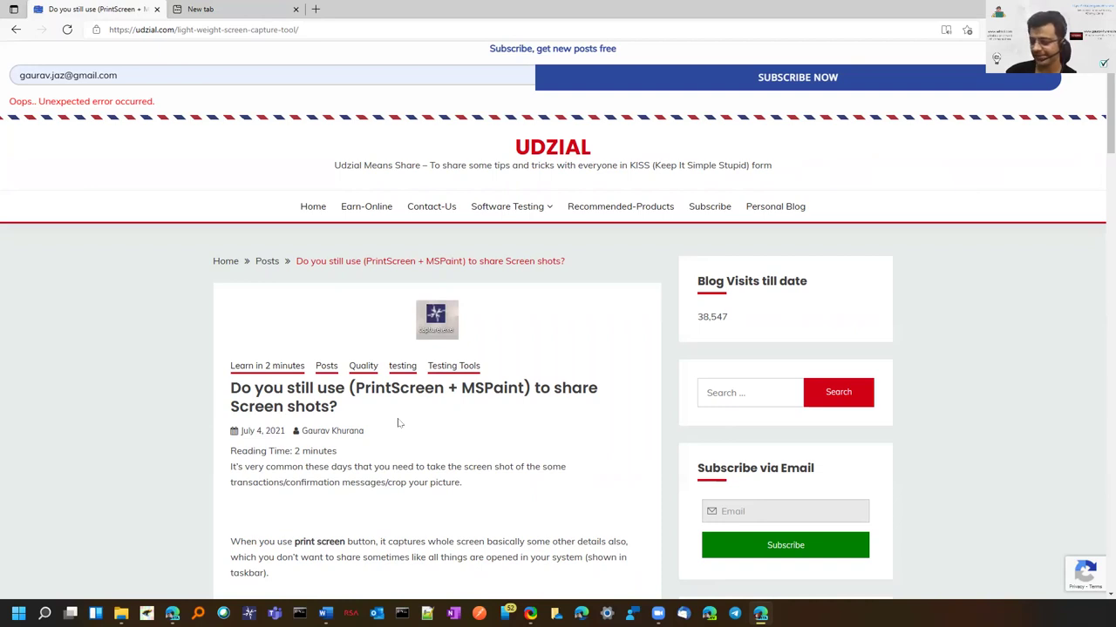
Capture the visible blog page area with the Print Screen region hotkey into the image editor
key(Print)
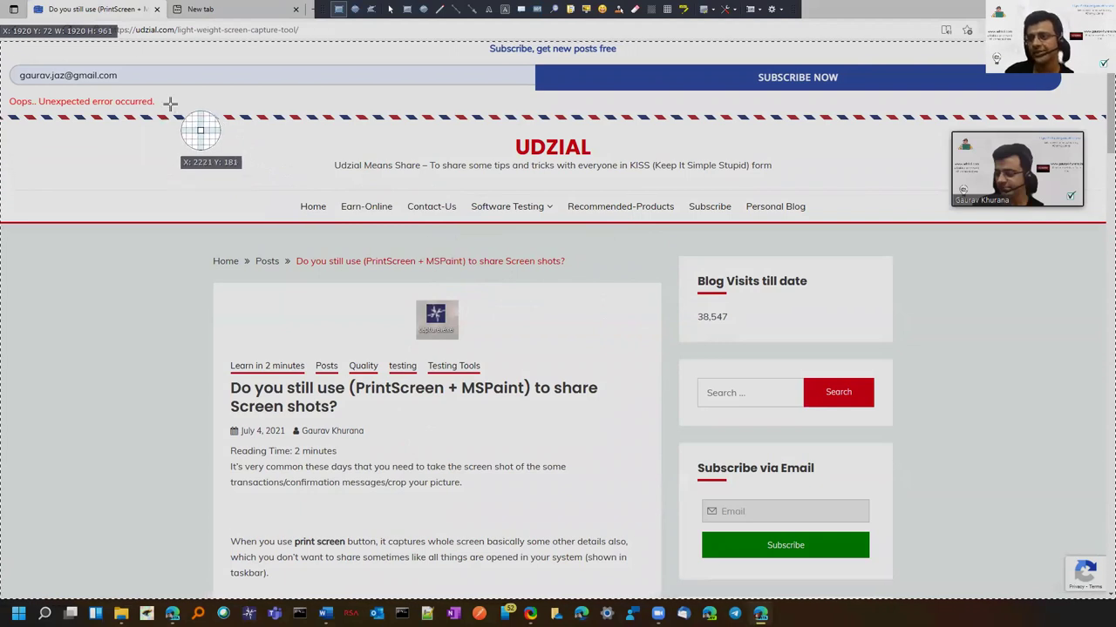
drag(146, 109, 919, 597)
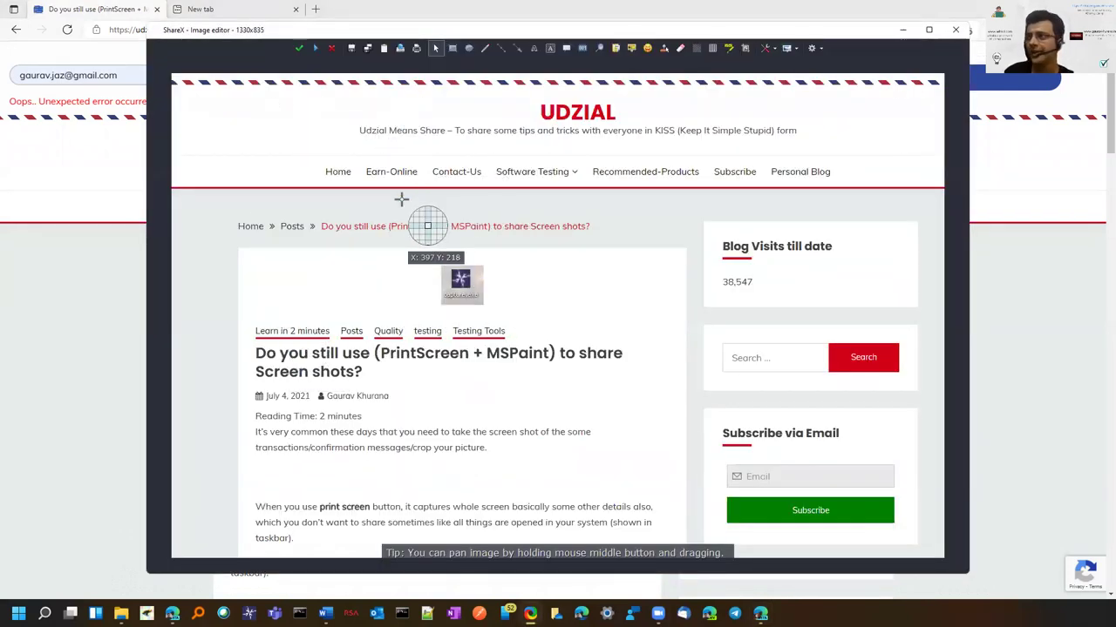
click(517, 48)
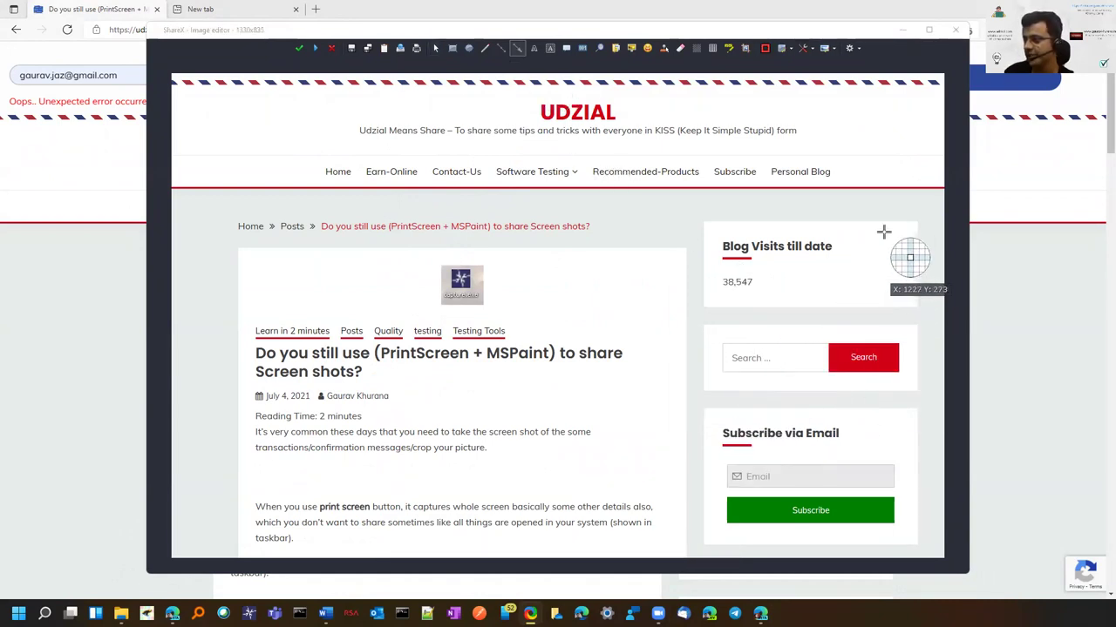
Draw a red arrow toward Search, a rectangle around Search, and an ellipse around the subscribe form
drag(883, 232, 822, 321)
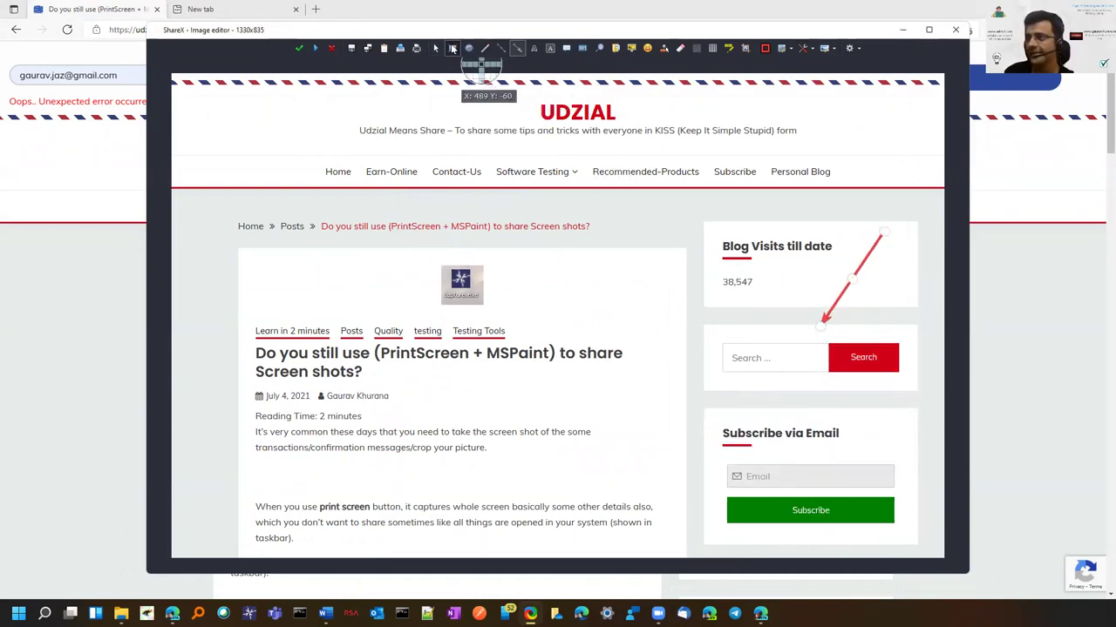
click(453, 47)
drag(702, 330, 872, 396)
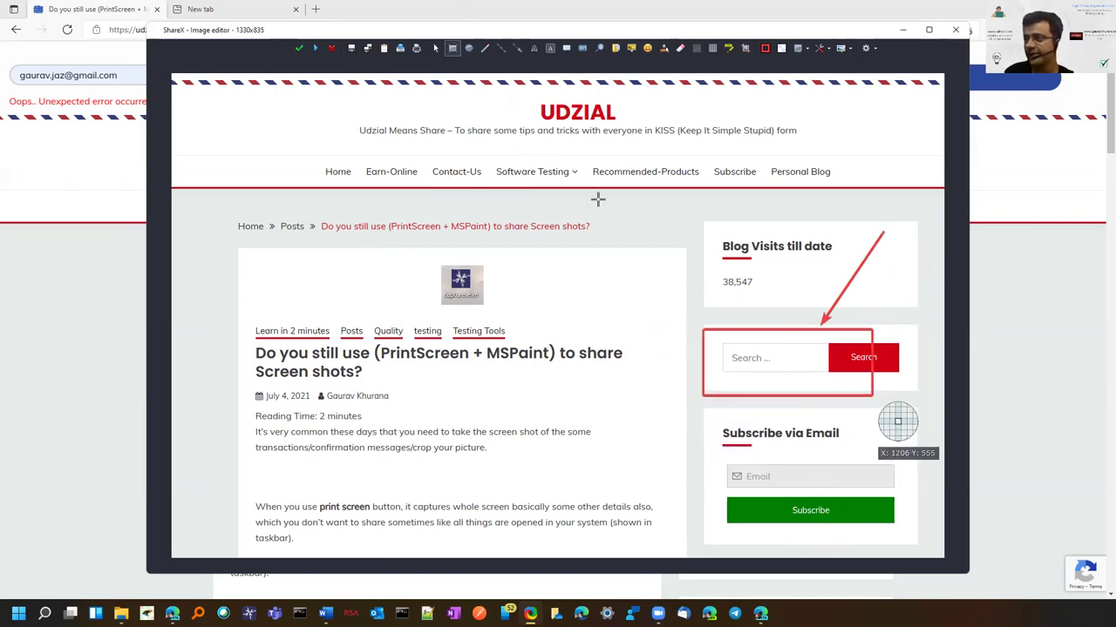
click(468, 48)
mouse_move(715, 449)
mouse_down()
mouse_move(924, 579)
mouse_move(909, 547)
mouse_up()
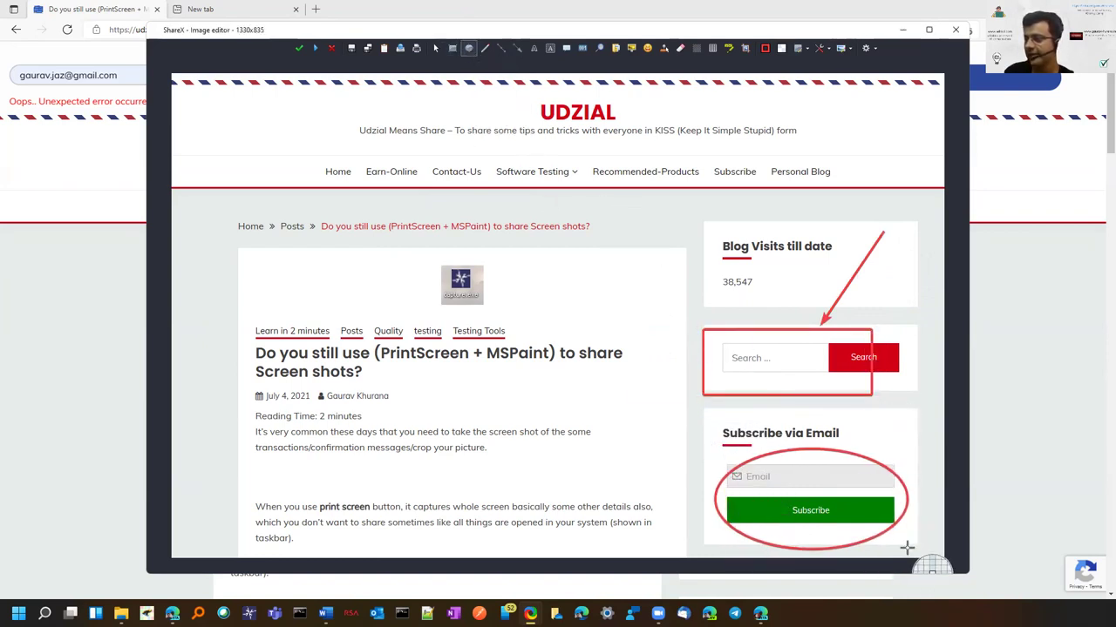
click(702, 52)
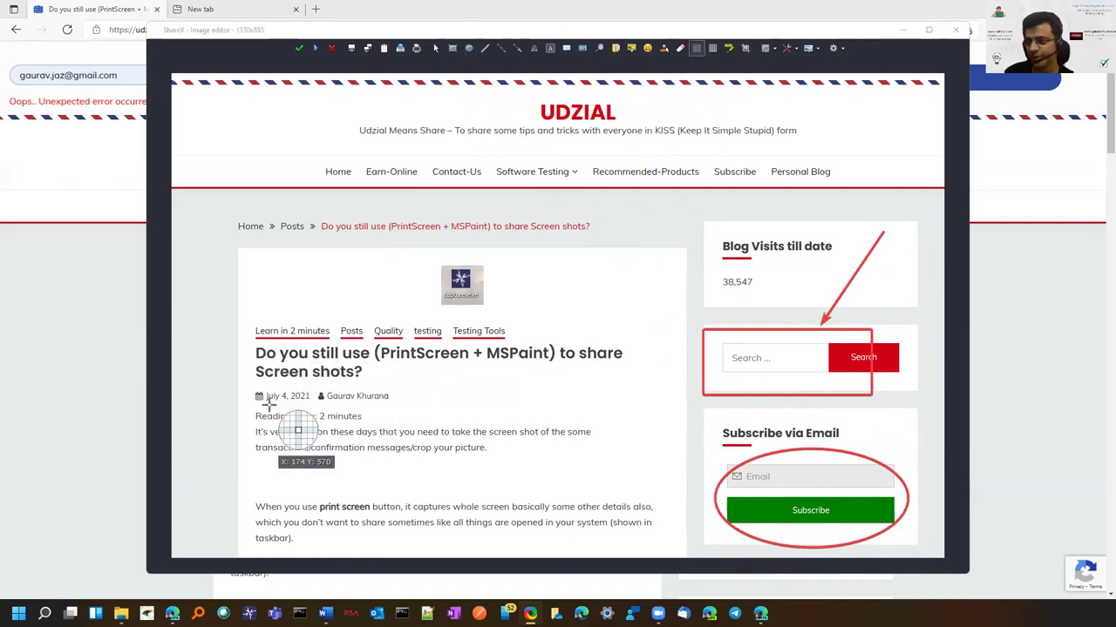
Blur the date and author line and pixelate the transactions/confirmation messages line
drag(240, 380, 420, 404)
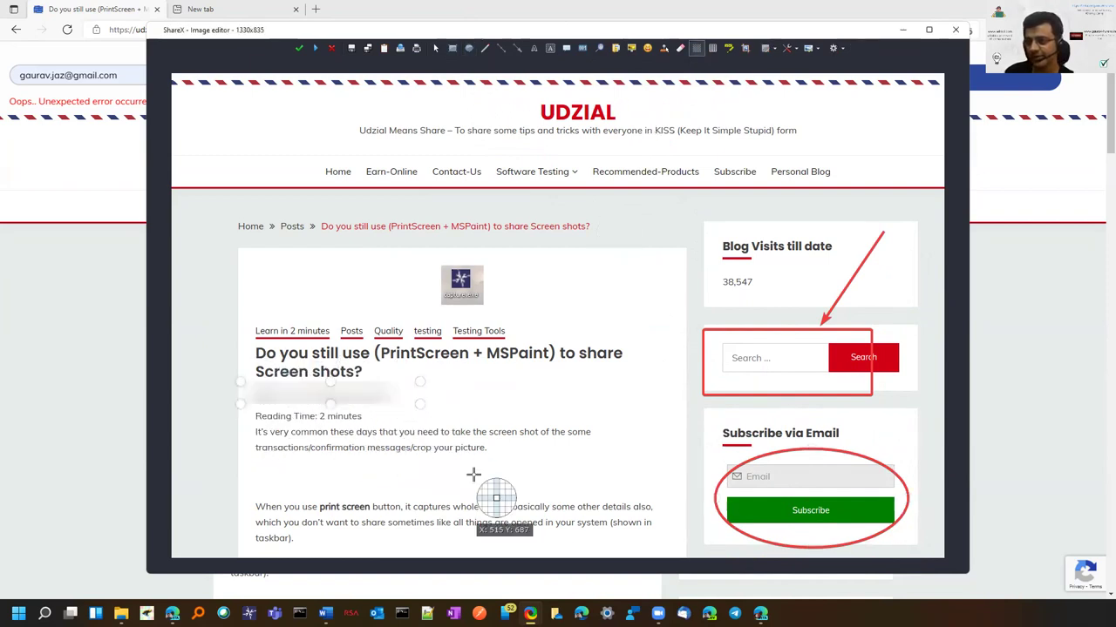
click(712, 48)
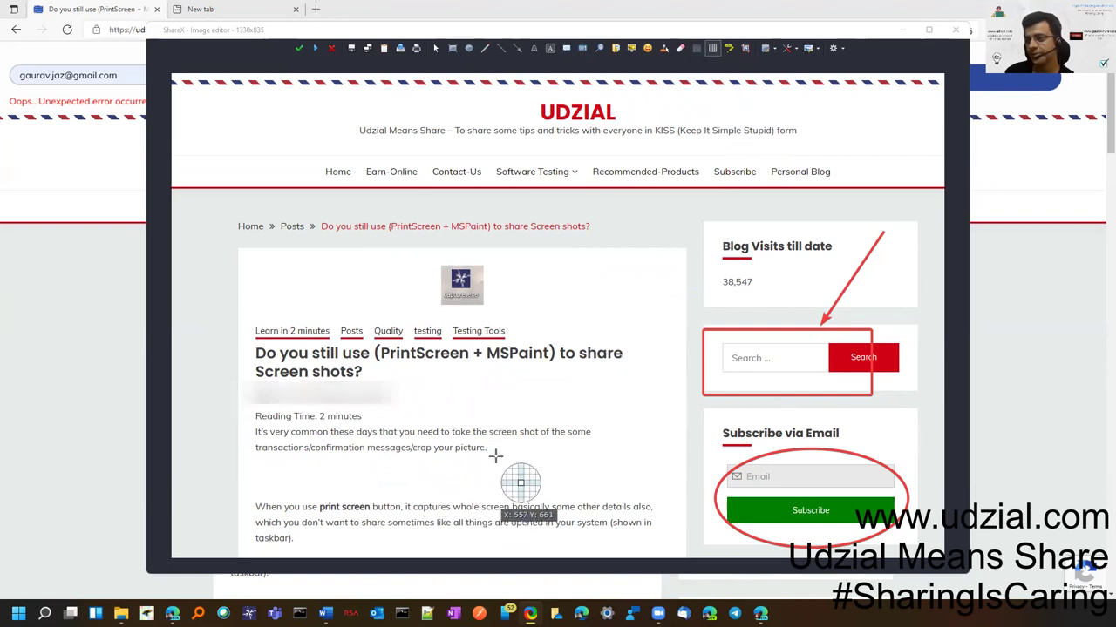
drag(495, 455, 241, 432)
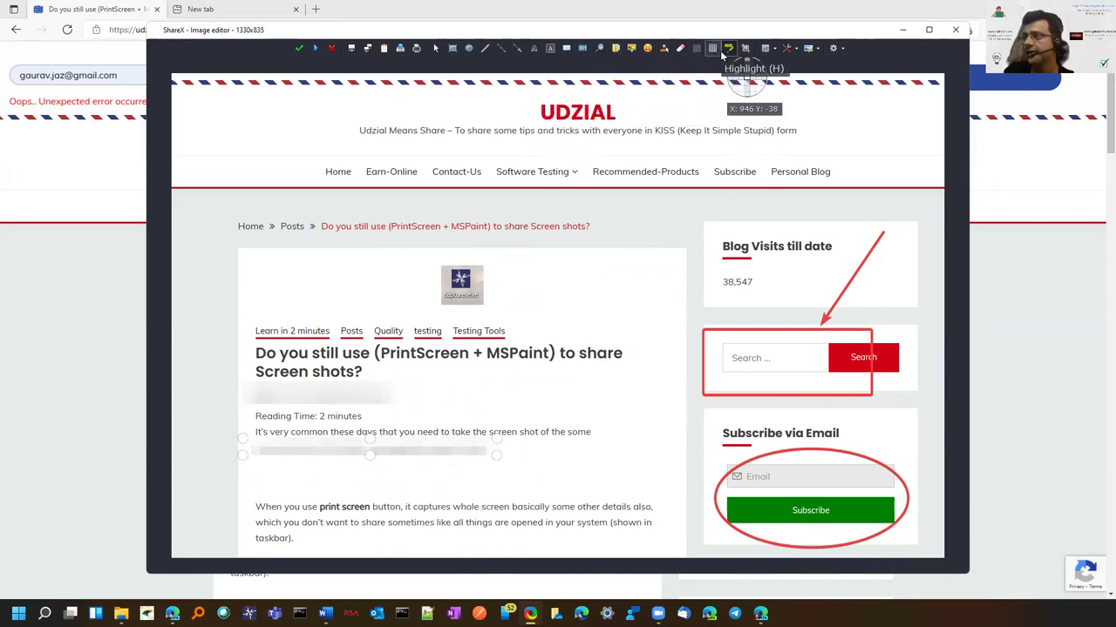
click(680, 49)
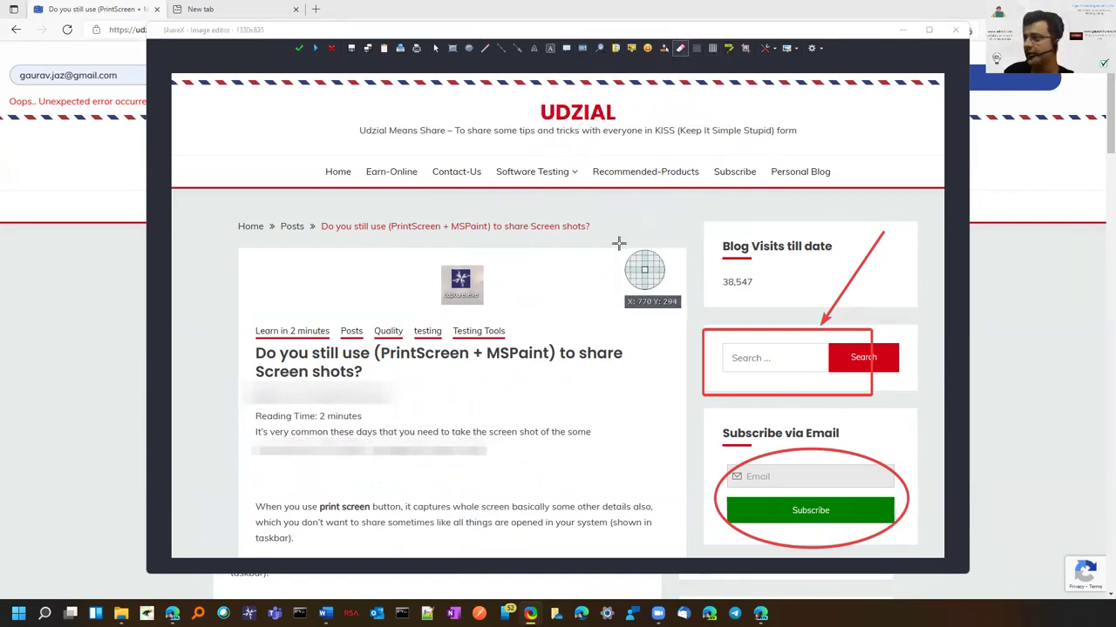
Erase the Recommended-Products link and the breadcrumb title's tail so it ends at '(PrintScreen +'
mouse_move(591, 166)
mouse_down()
mouse_move(650, 185)
mouse_move(700, 179)
mouse_up()
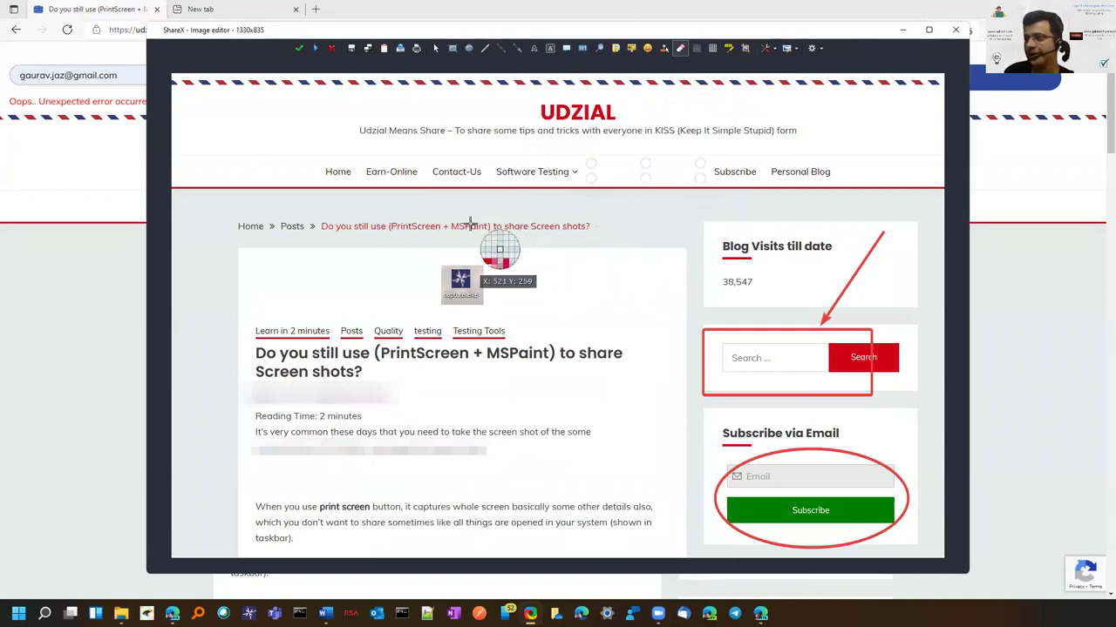
mouse_move(450, 219)
mouse_down()
mouse_move(464, 234)
mouse_move(591, 234)
mouse_up()
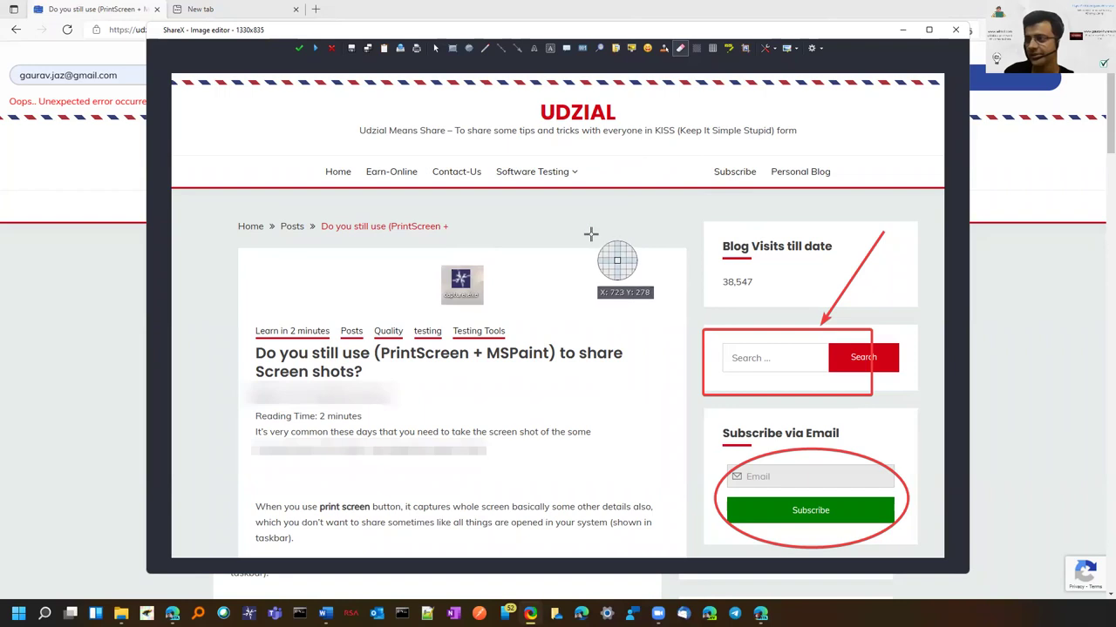
drag(483, 229, 484, 232)
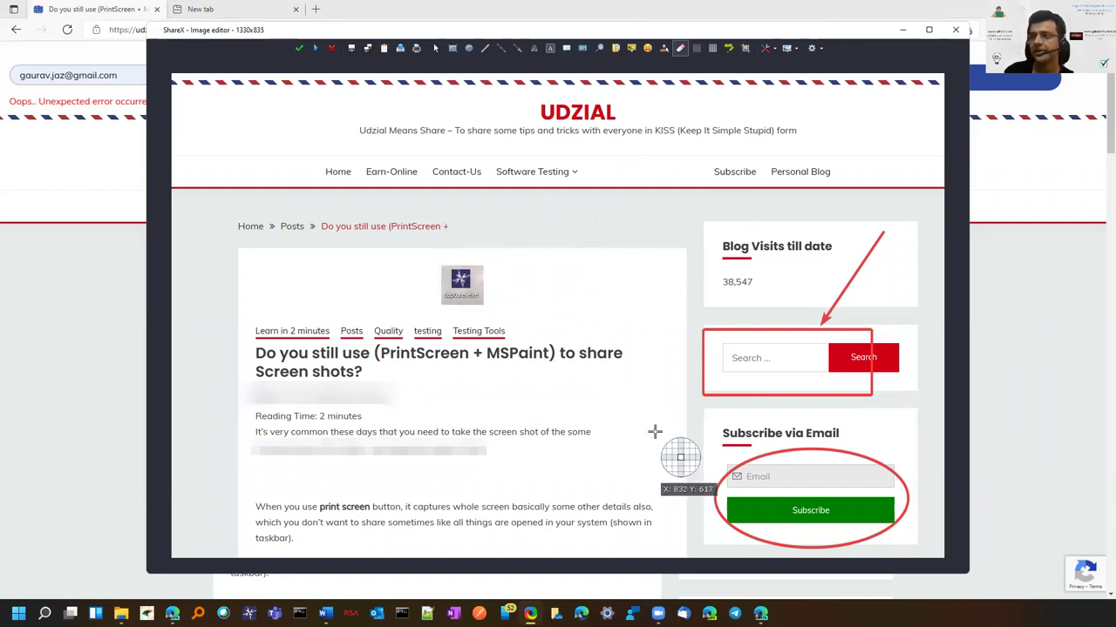
Scribble a red loop on the post title, then mark Home, Earn-Online, Contact-Us as steps 1–3, undoing extras
click(485, 48)
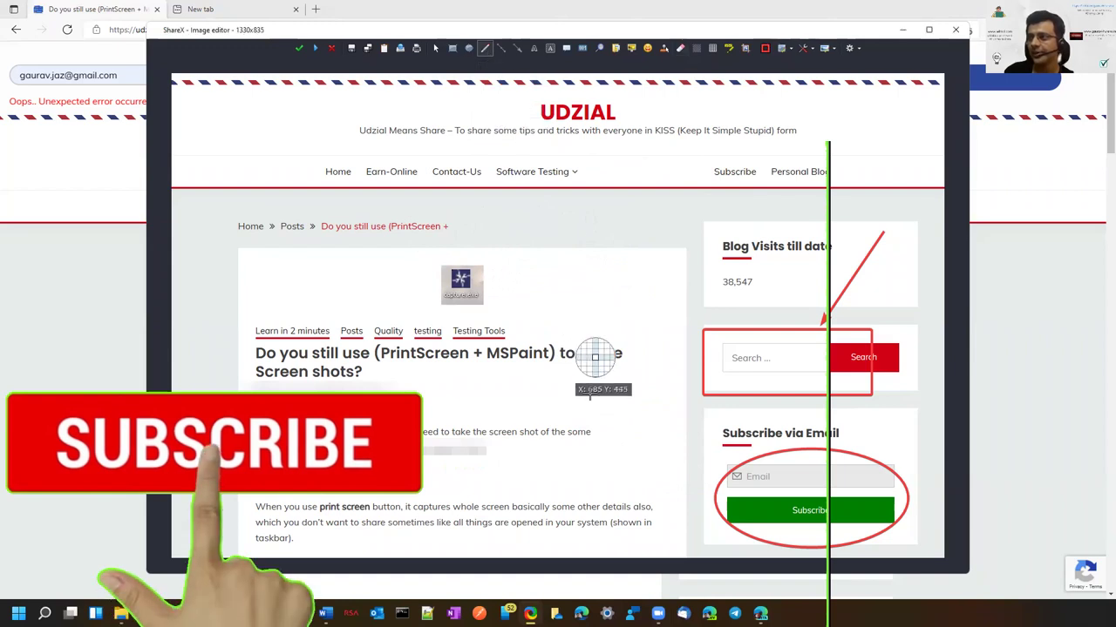
mouse_move(594, 357)
mouse_down()
mouse_move(548, 448)
mouse_move(605, 393)
mouse_up()
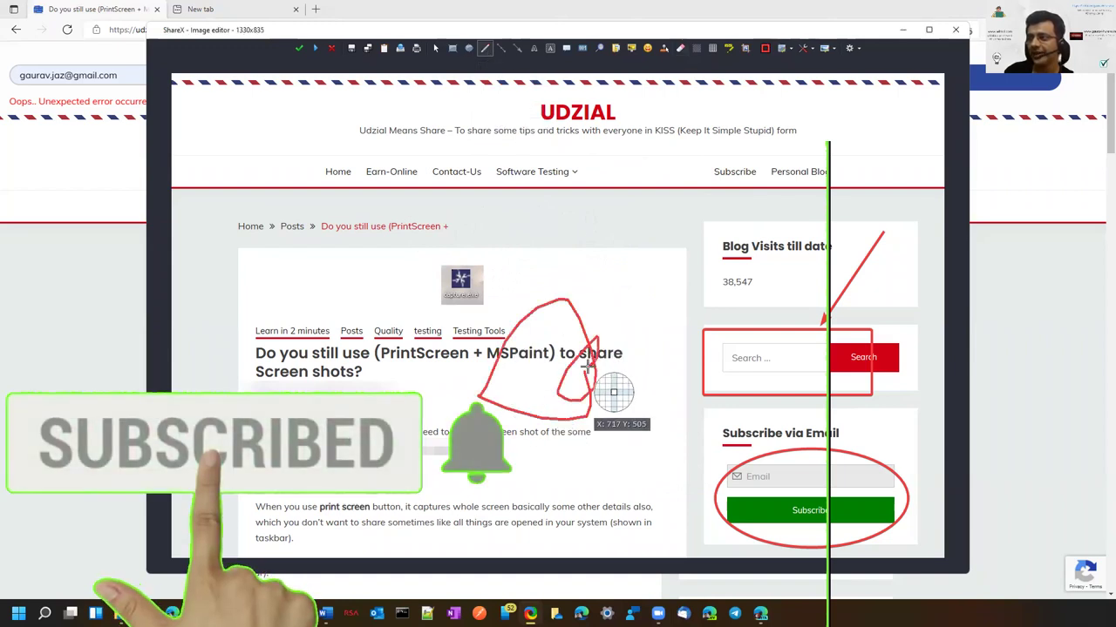
click(583, 48)
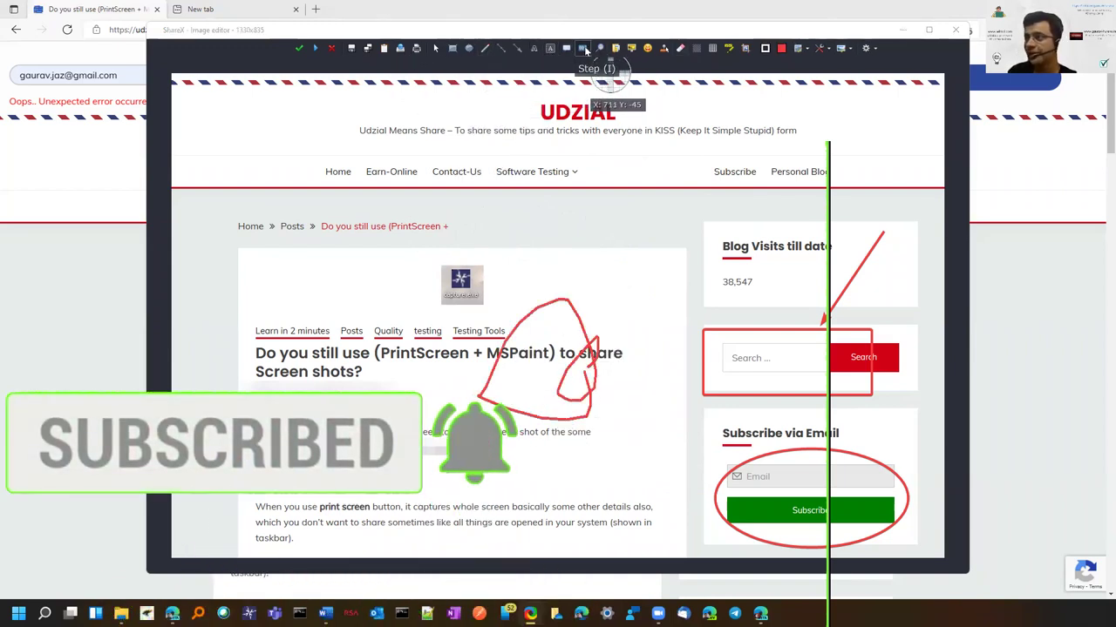
click(310, 166)
click(395, 178)
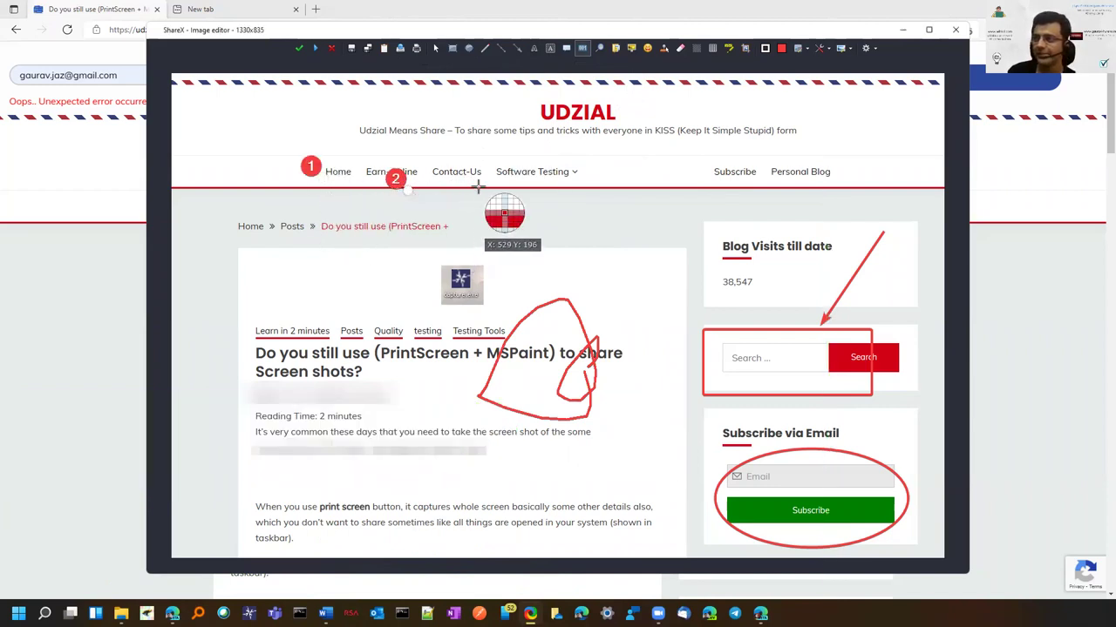
click(477, 187)
click(547, 198)
click(736, 197)
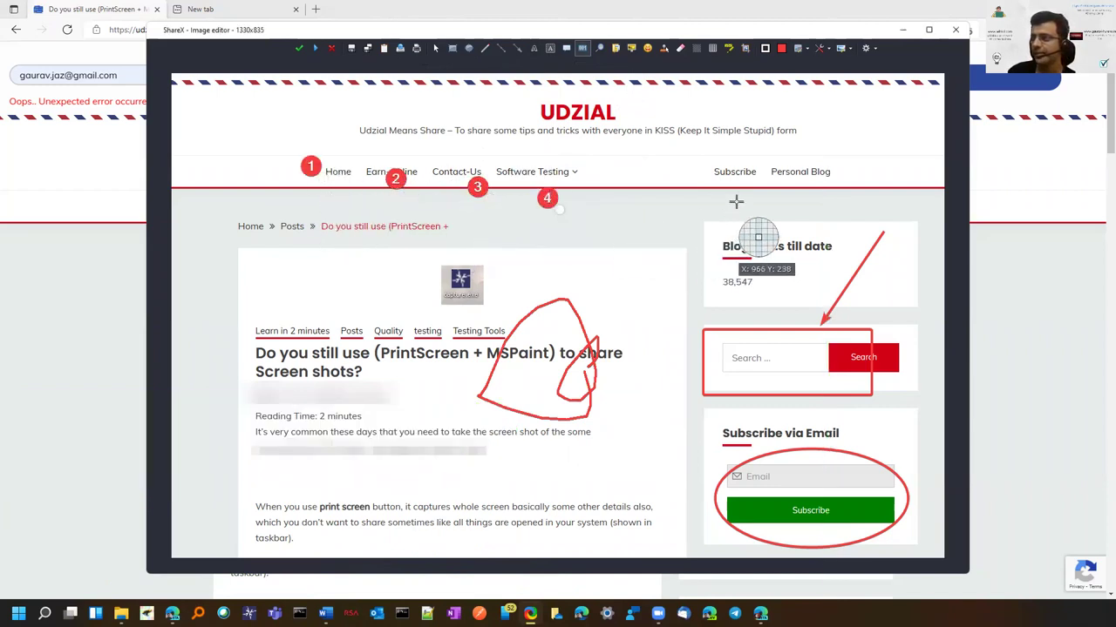
click(794, 191)
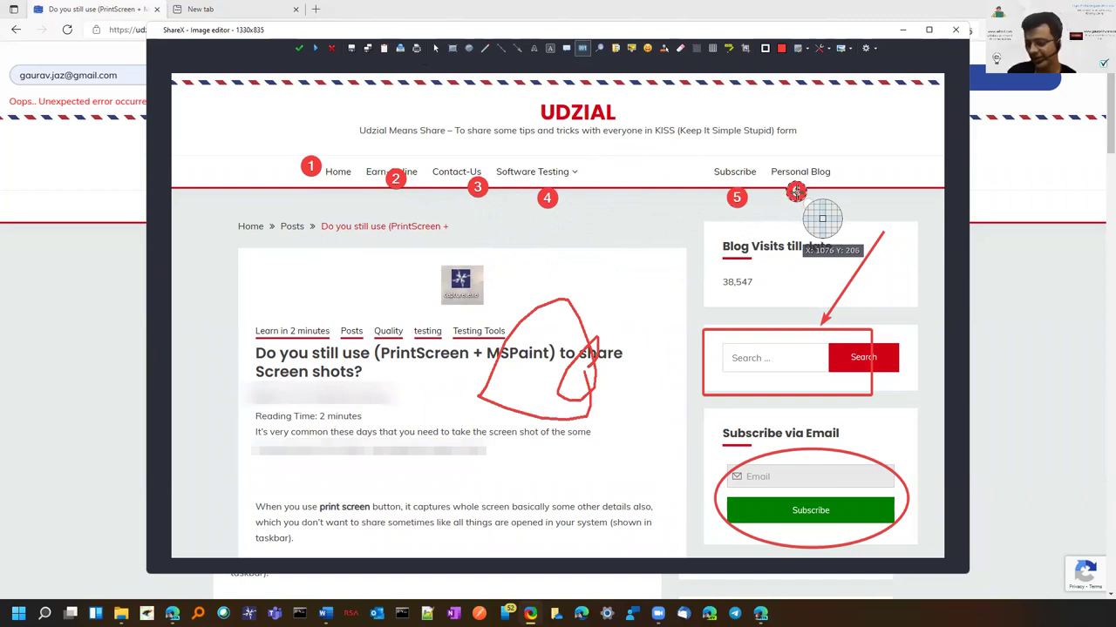
key(ctrl+z)
key(ctrl+z)
key(ctrl+z)
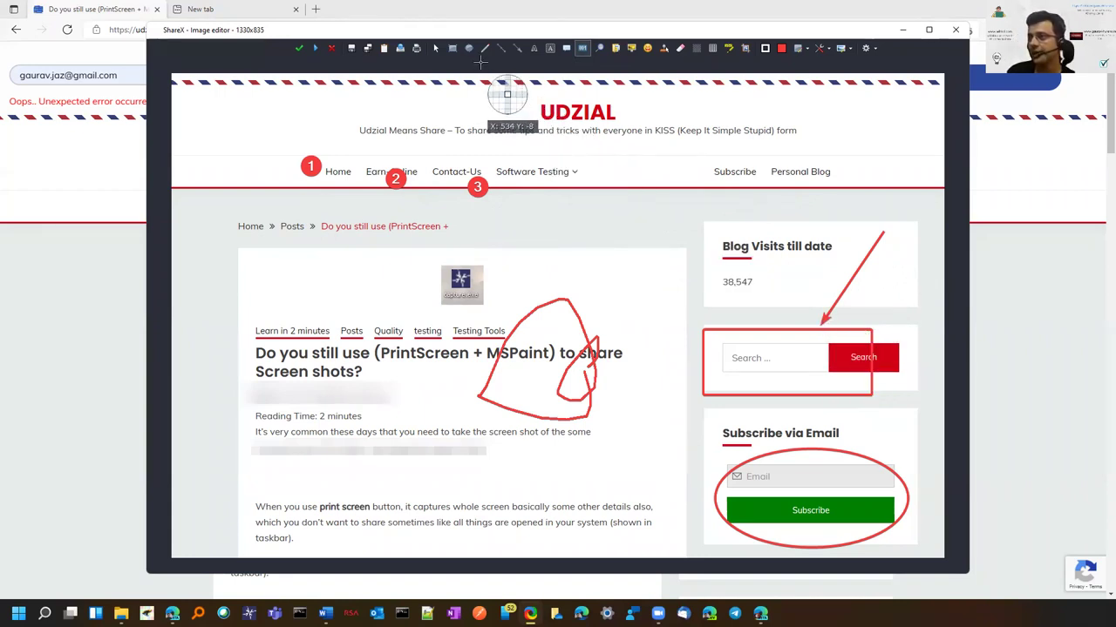
Re-angle the red arrow to start left, beside the blog visits count, pointing right at Search
click(518, 48)
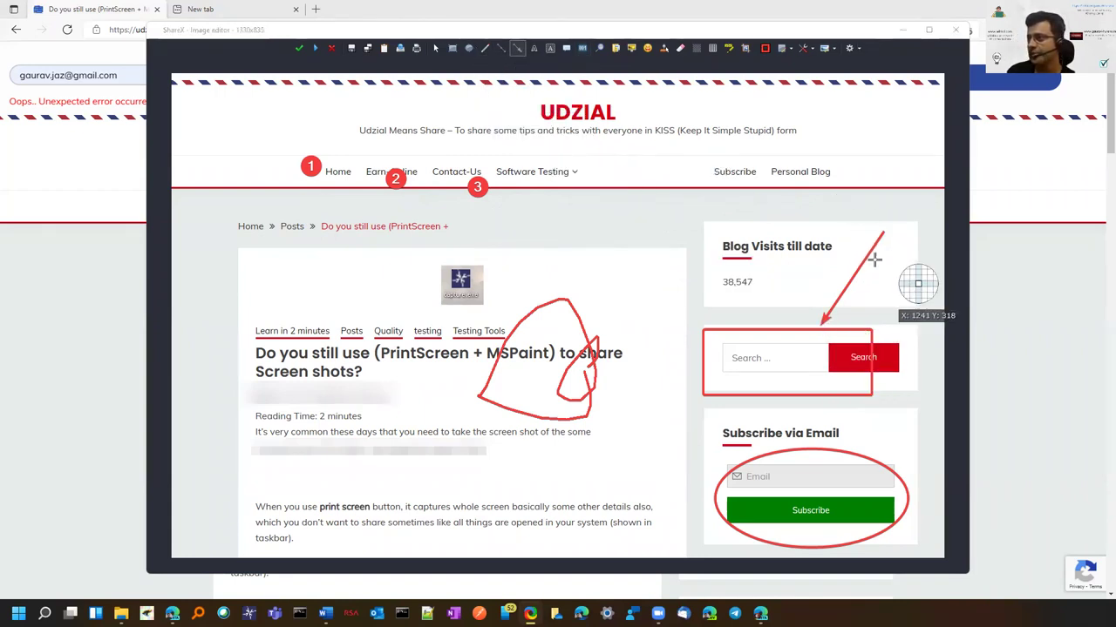
drag(883, 233, 653, 290)
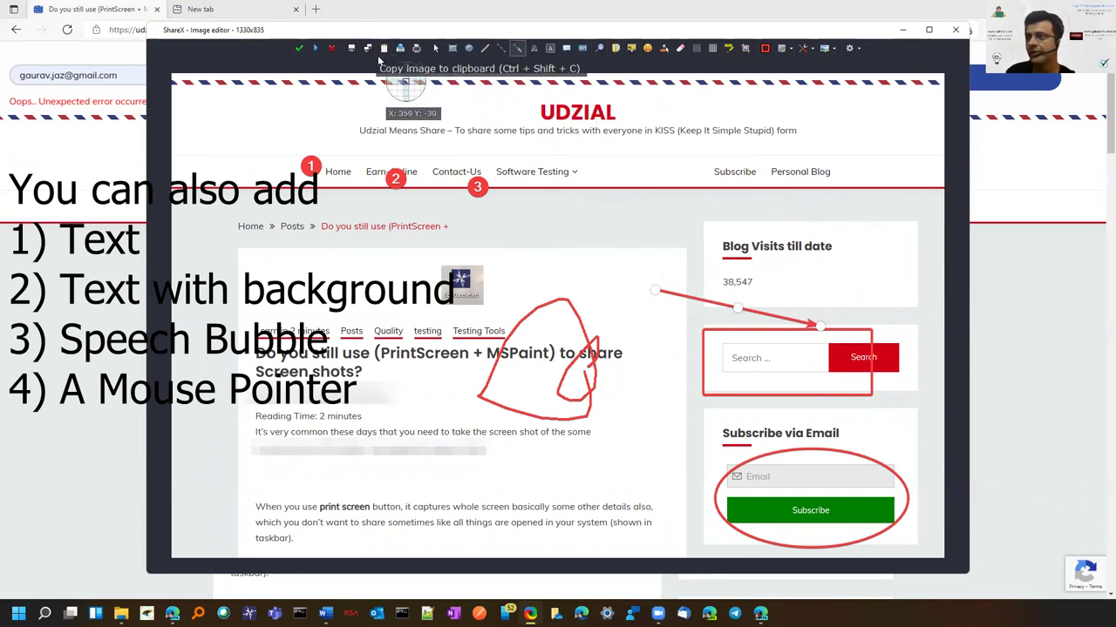
click(730, 49)
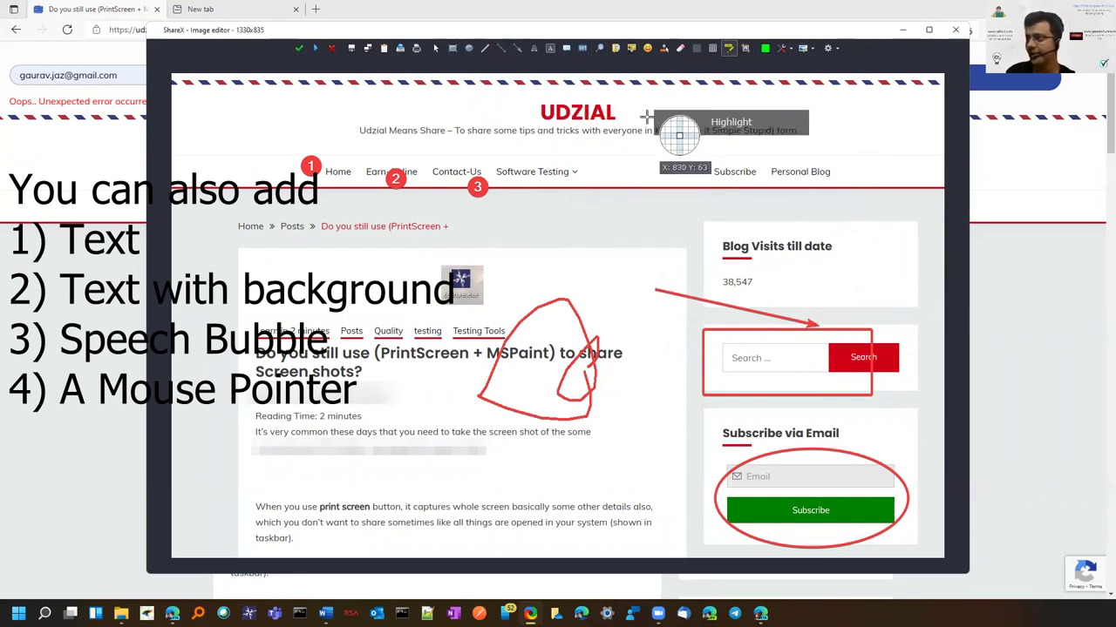
Highlight 'in KISS (Keep It Simple Stupid) form' in green, then switch to the blank Edge tab
drag(631, 113, 809, 136)
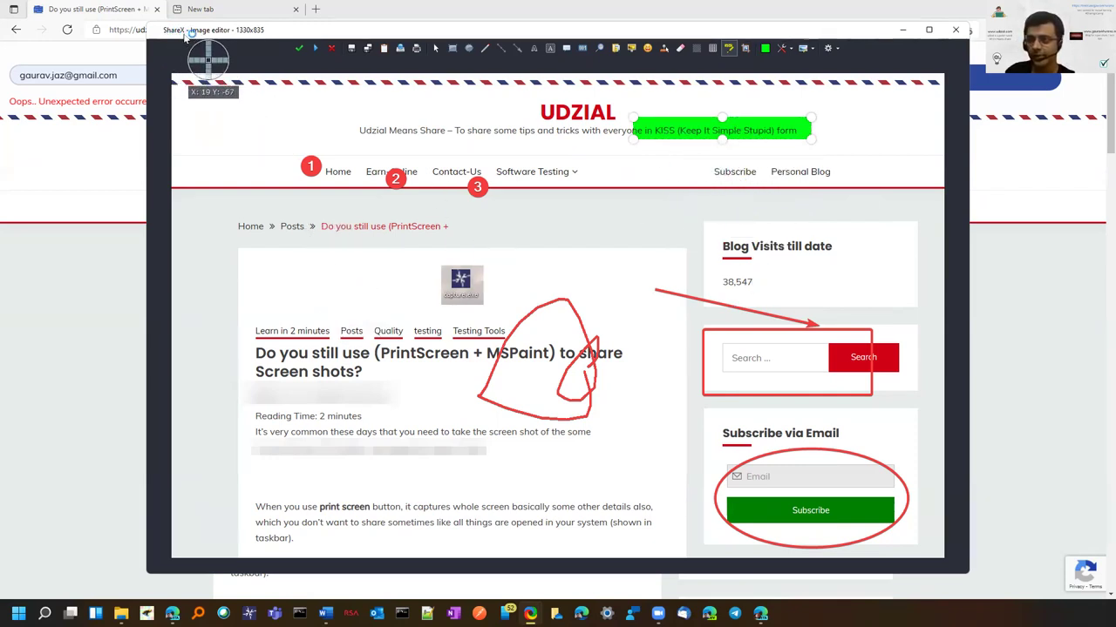
click(202, 11)
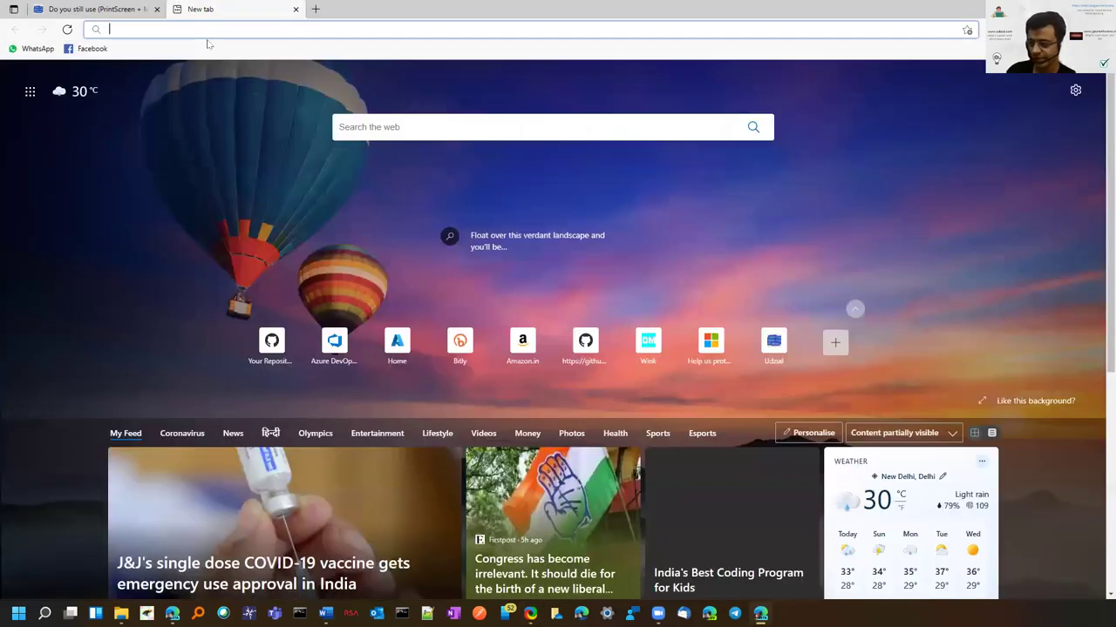
Search Google for 'sharex' and select '13 years ago' in the ShareX info panel
text(sharex)
key(Return)
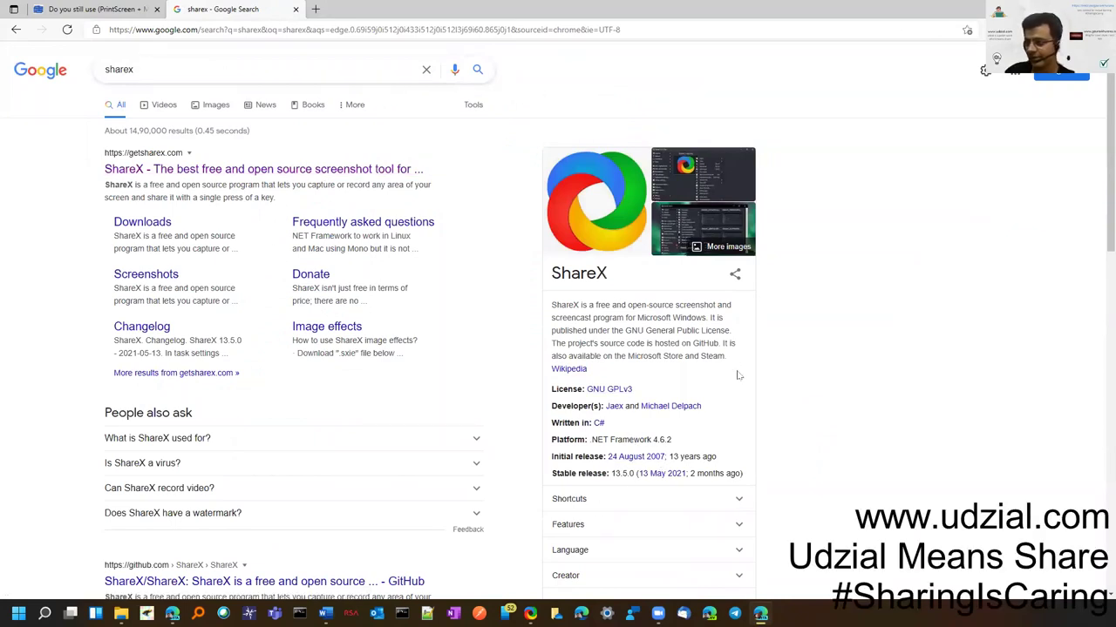
drag(722, 460, 669, 459)
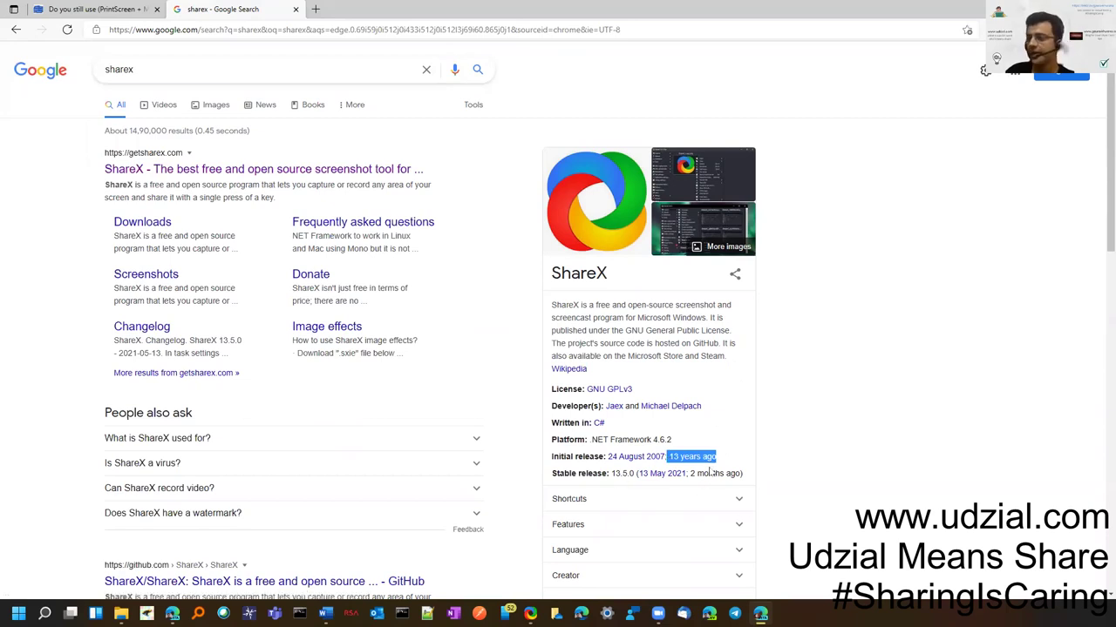
Close the stray Hotkey settings window and reopen it from ShareX's main menu
click(760, 614)
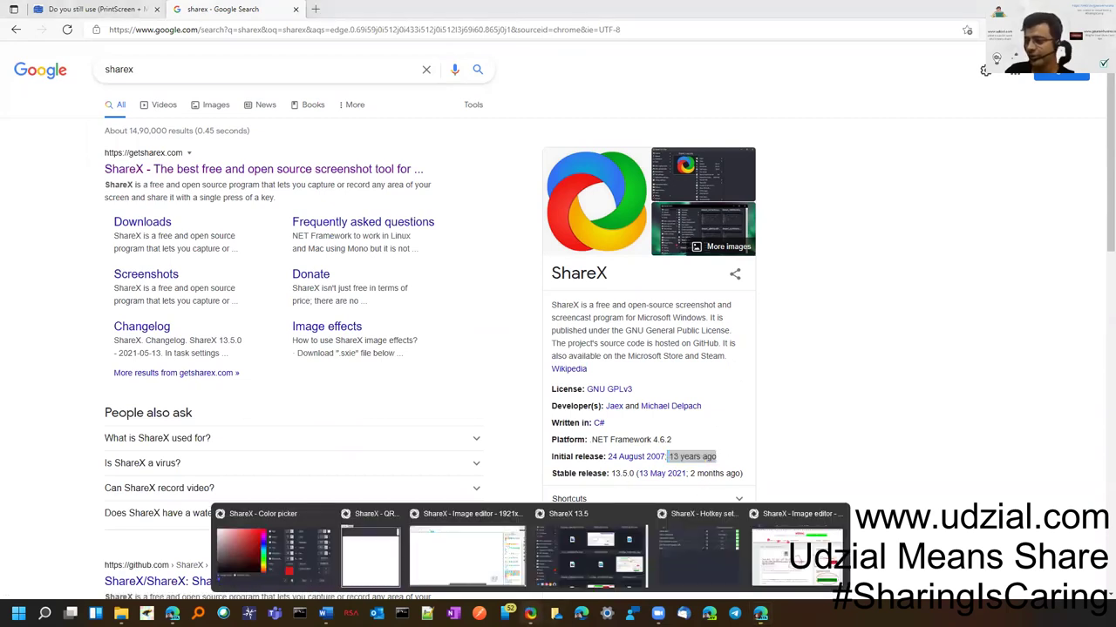
click(573, 542)
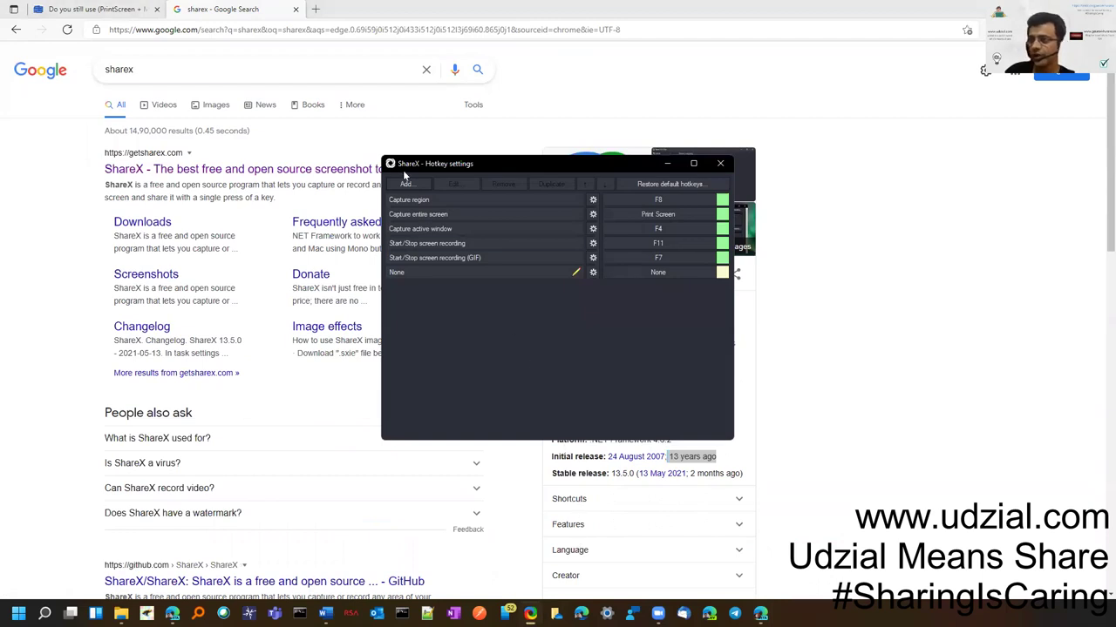
mouse_move(530, 613)
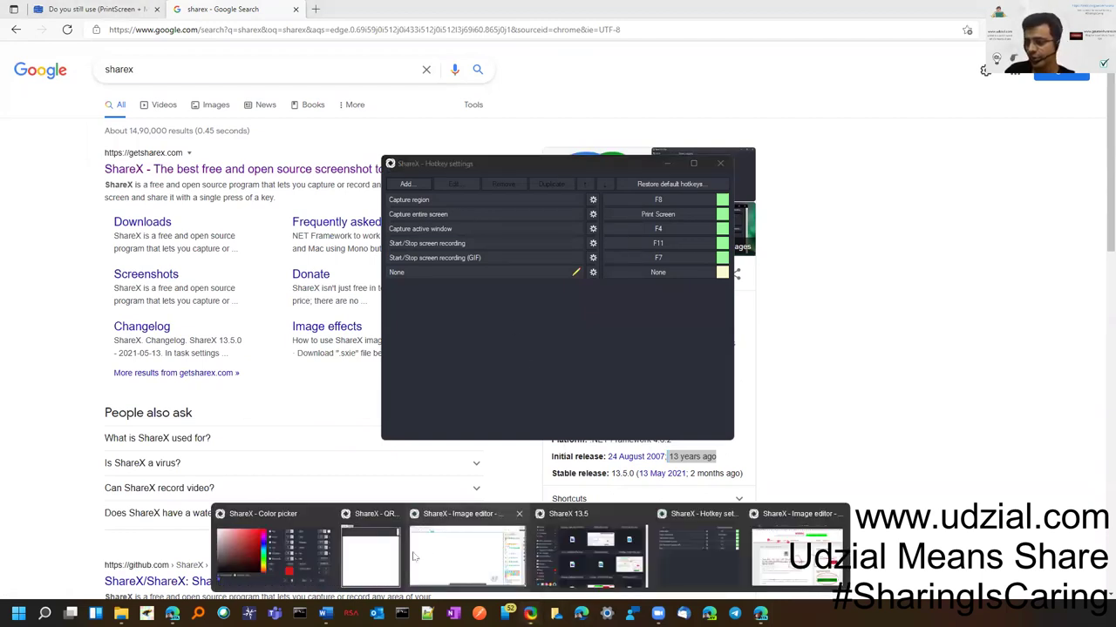
click(589, 556)
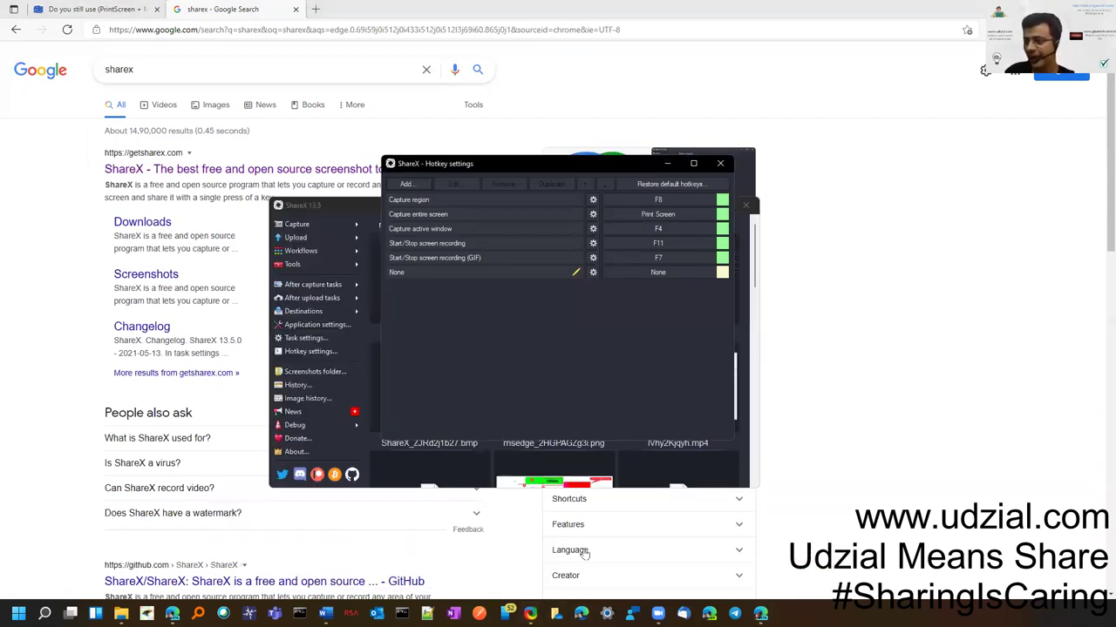
click(719, 163)
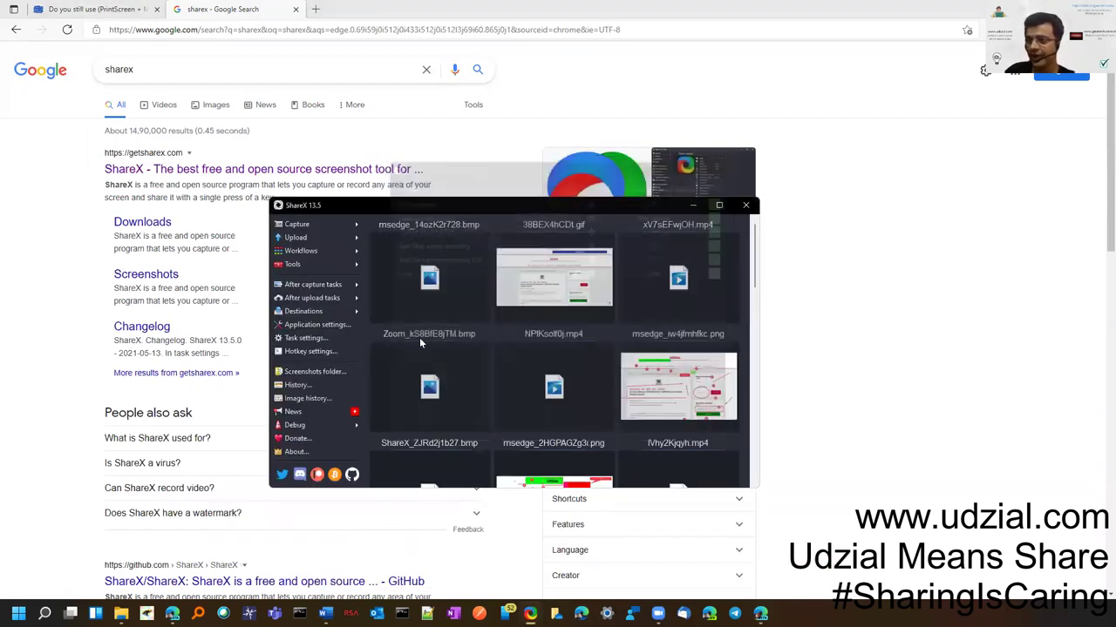
click(336, 351)
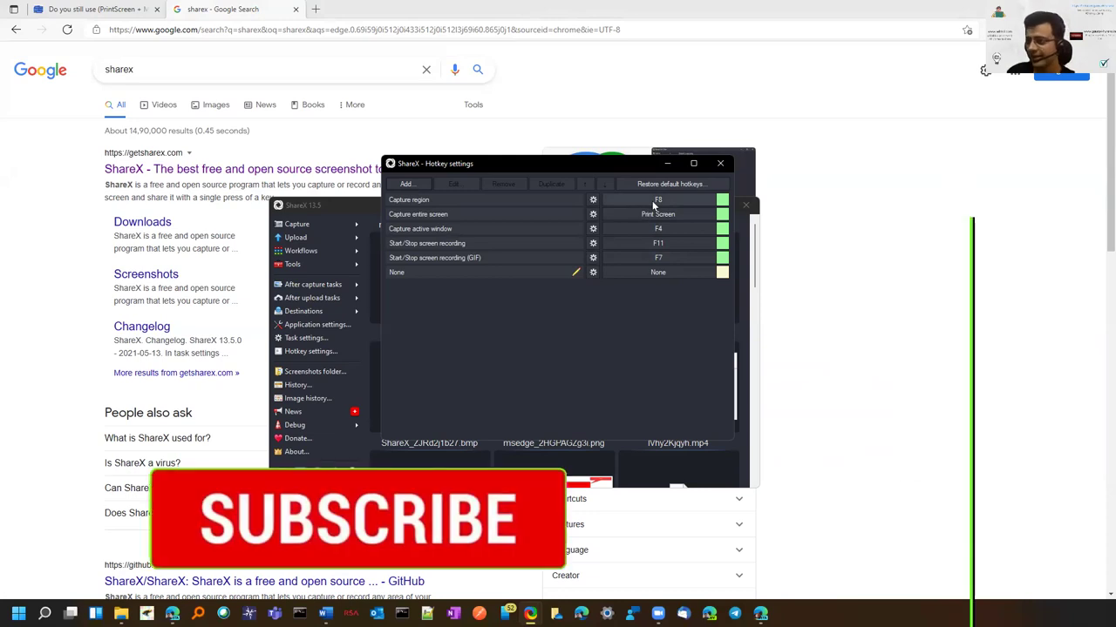
Capture the Google search bar region with F8, then close the image editor
key(F8)
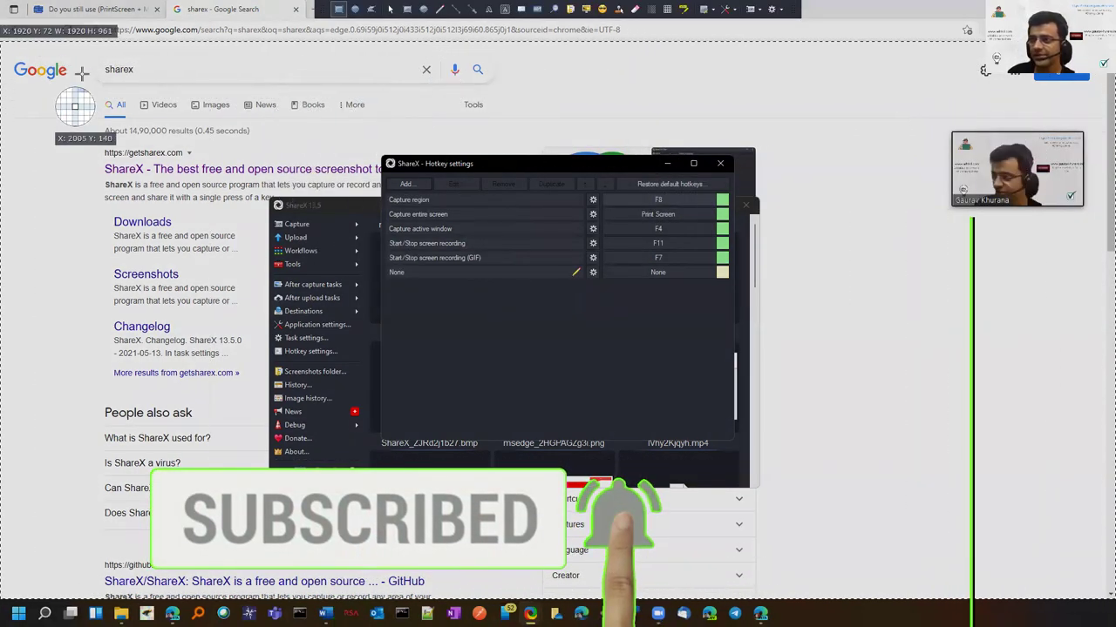
drag(87, 45, 516, 130)
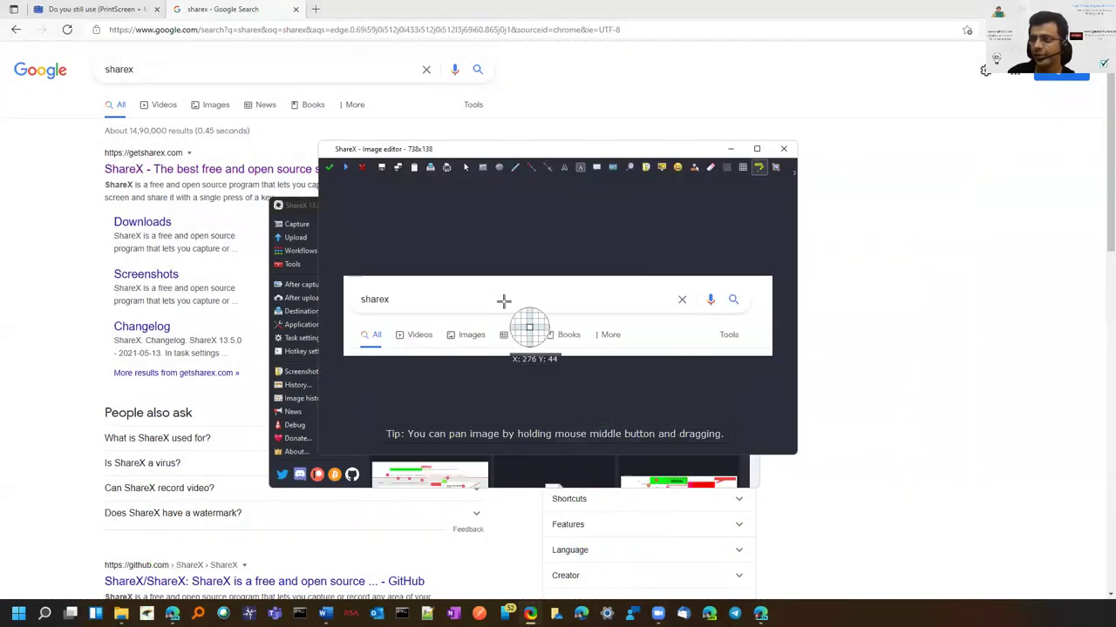
click(784, 149)
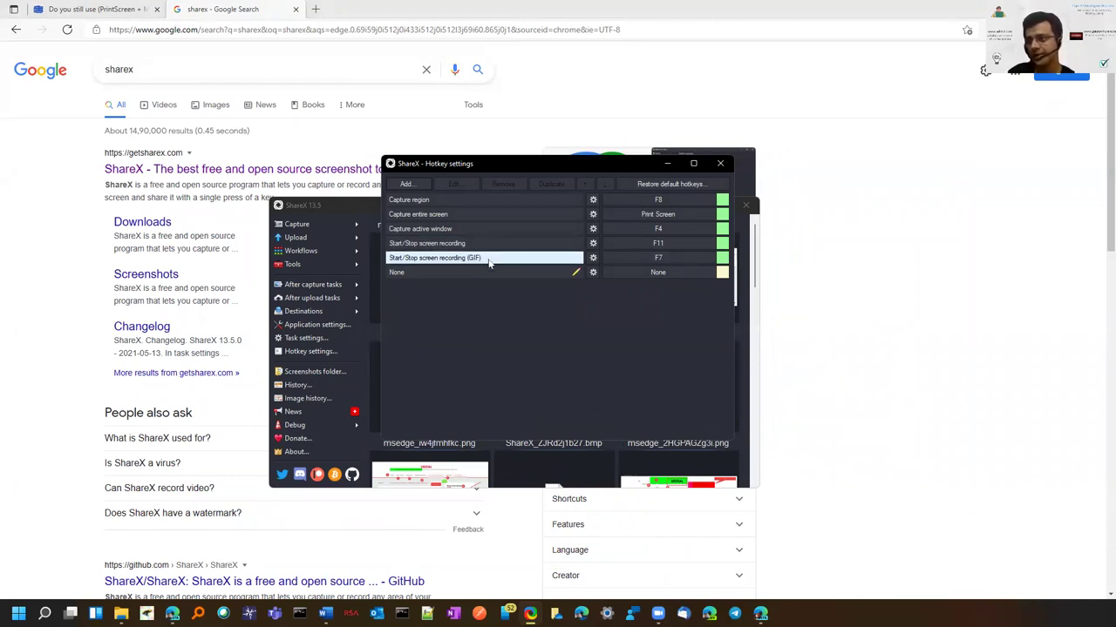
On the Udzial tab, record a GIF of the sidebar while typing 'testing' into its search box
click(122, 12)
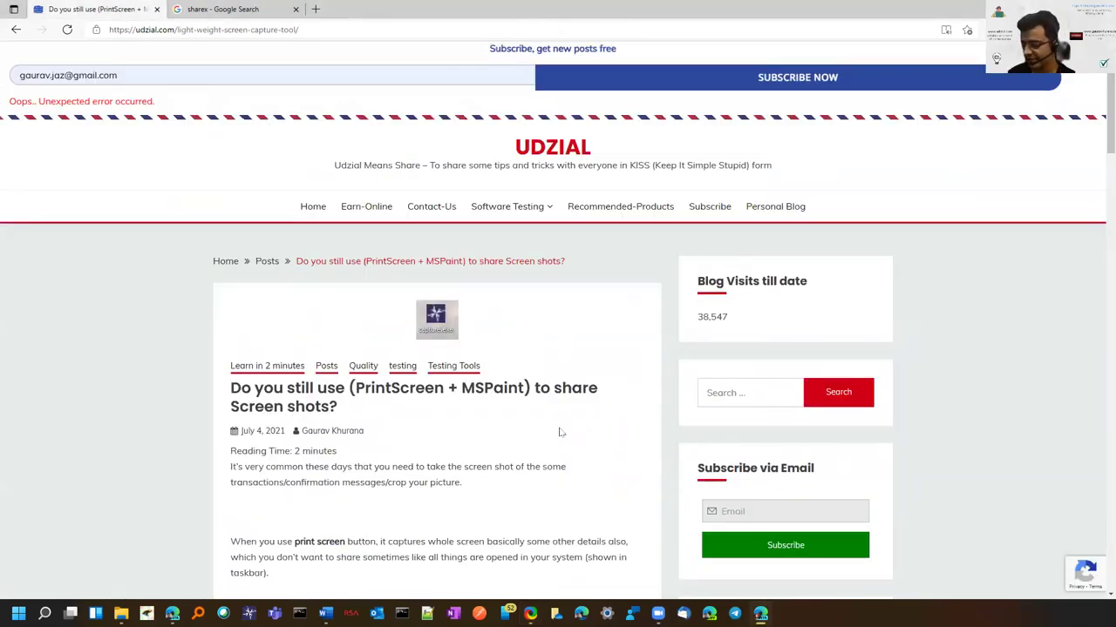
key(ctrl+Print)
drag(655, 278, 976, 409)
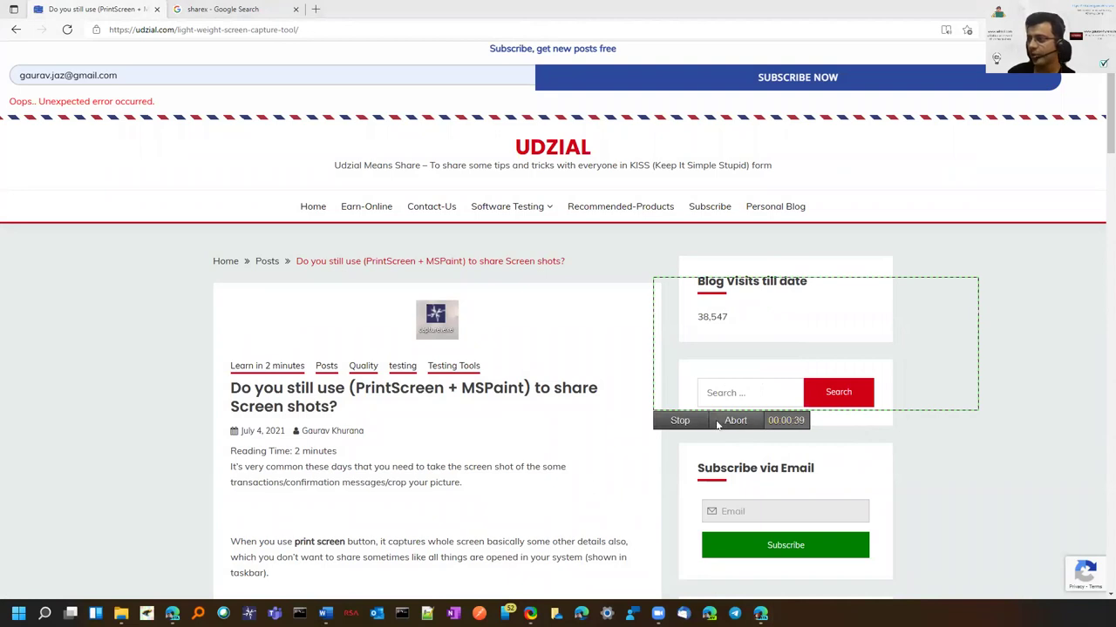
click(743, 397)
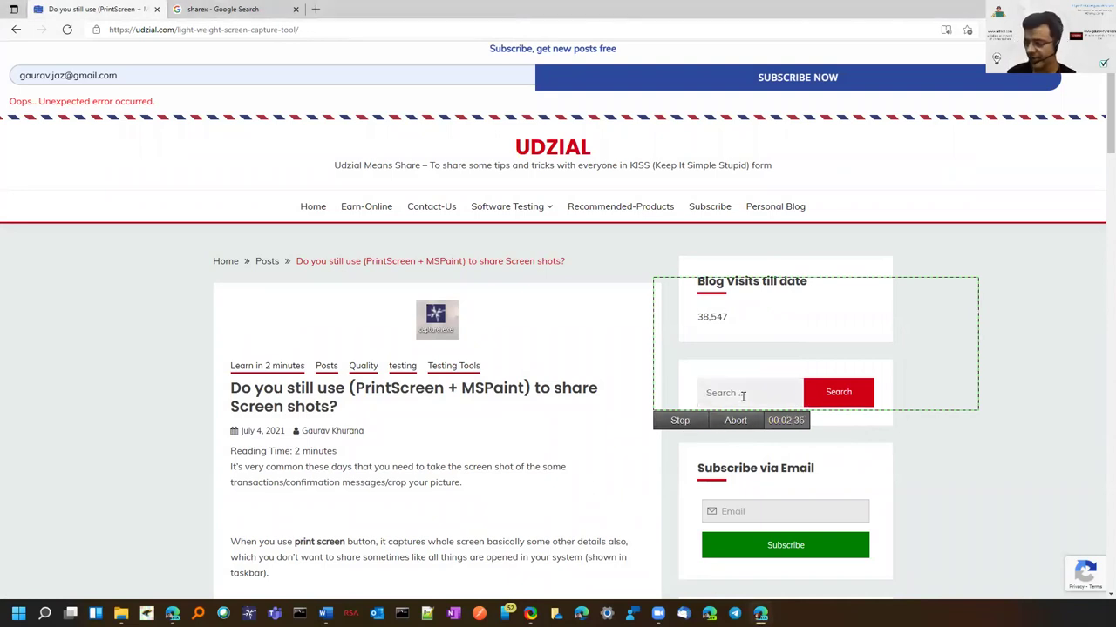
text(testing)
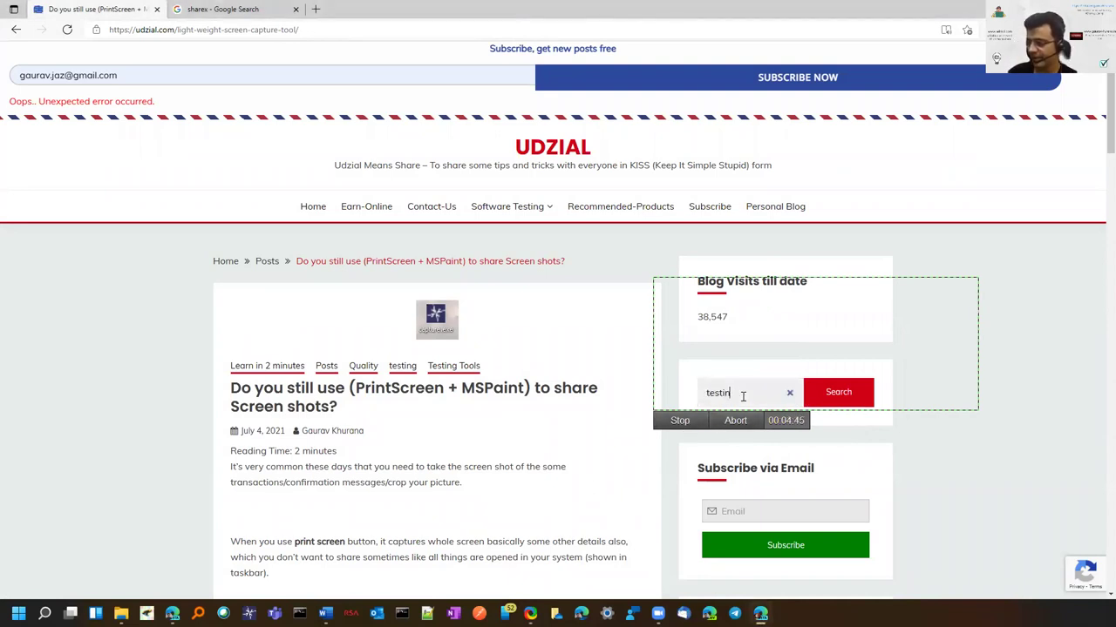
click(678, 424)
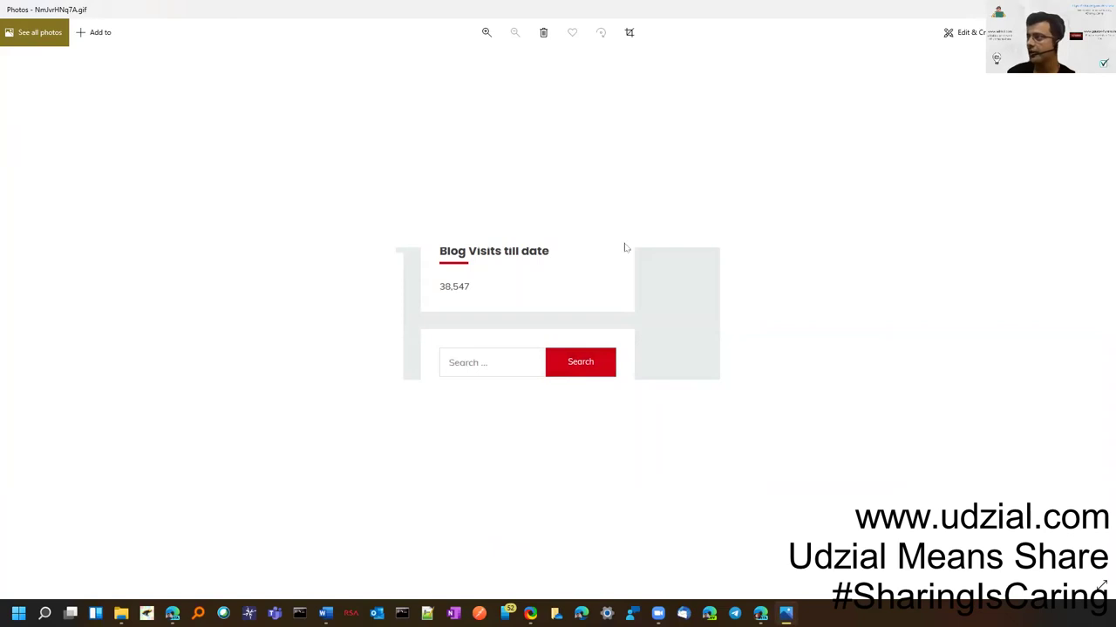
Close the Photos preview of the GIF with Alt+F4
key(alt+F4)
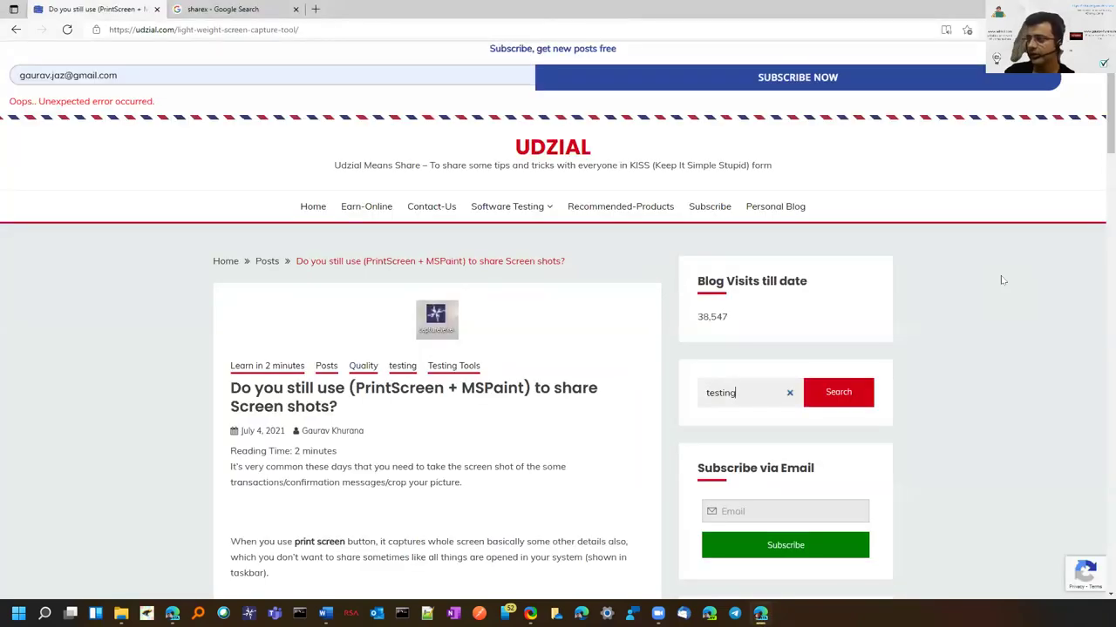
Bring ShareX's Hotkey settings window back from the taskbar preview
drag(1100, 136, 1099, 97)
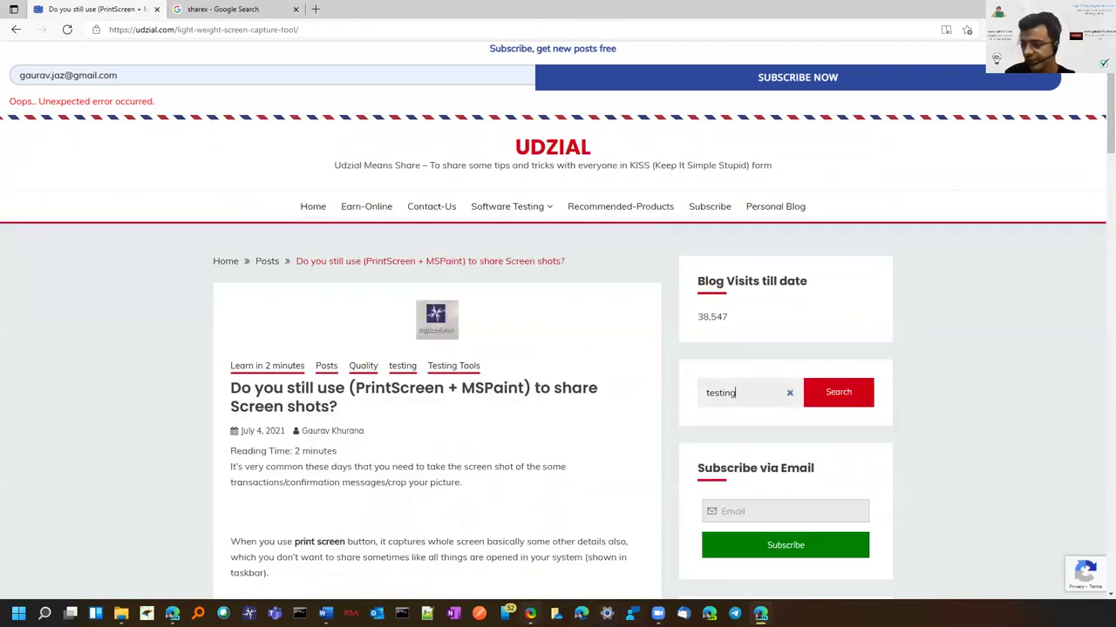
mouse_move(530, 614)
click(802, 549)
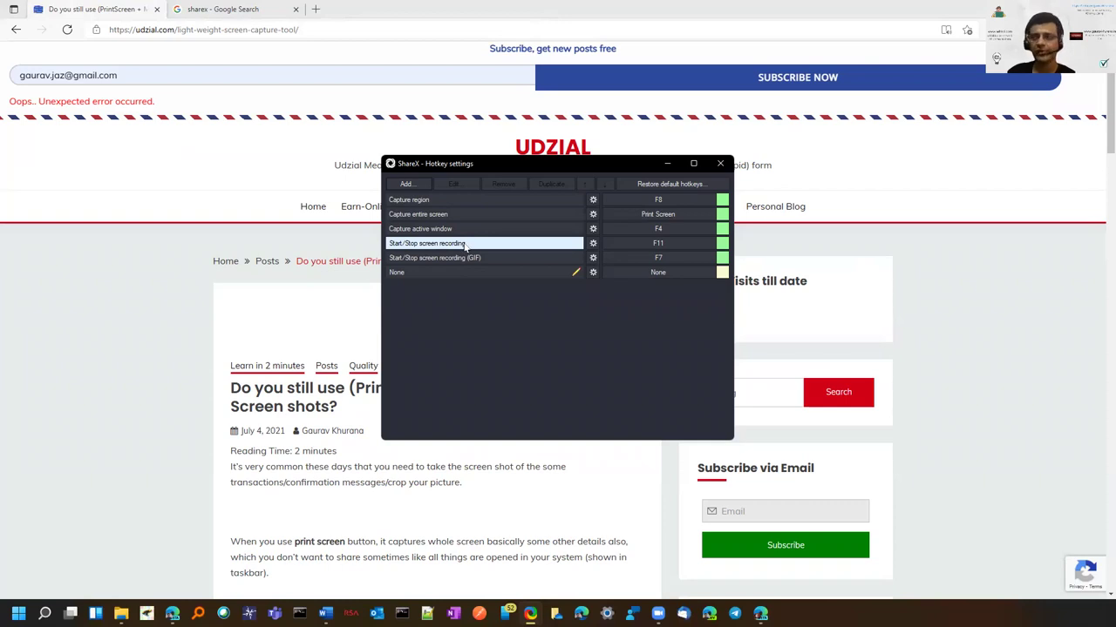
Close Hotkey settings and browse the main window's Upload and Destinations menus
click(720, 163)
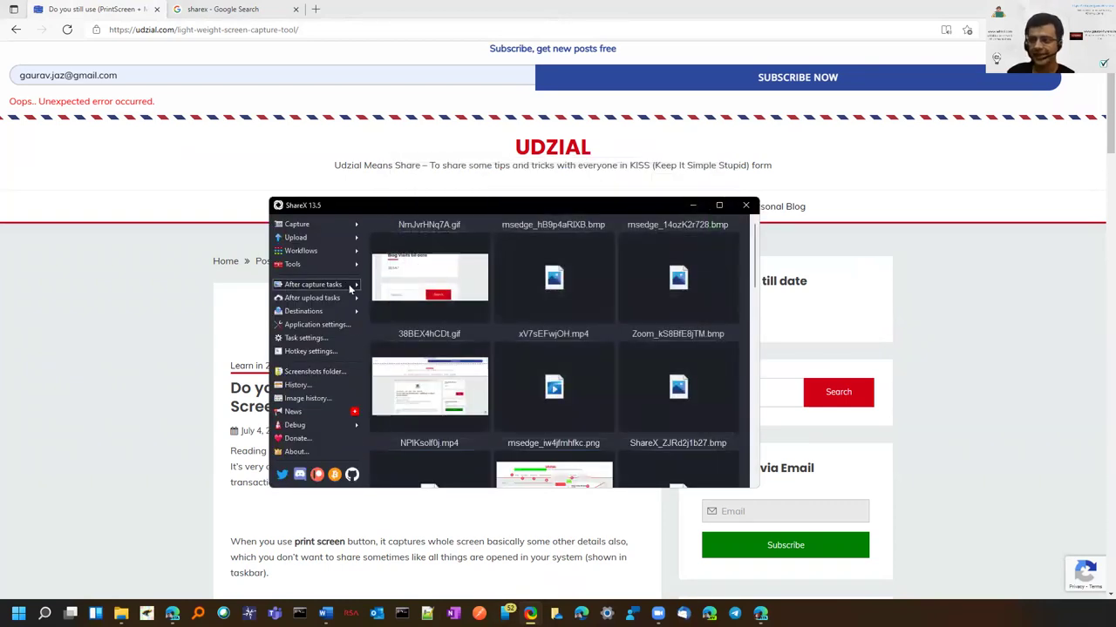
mouse_move(353, 266)
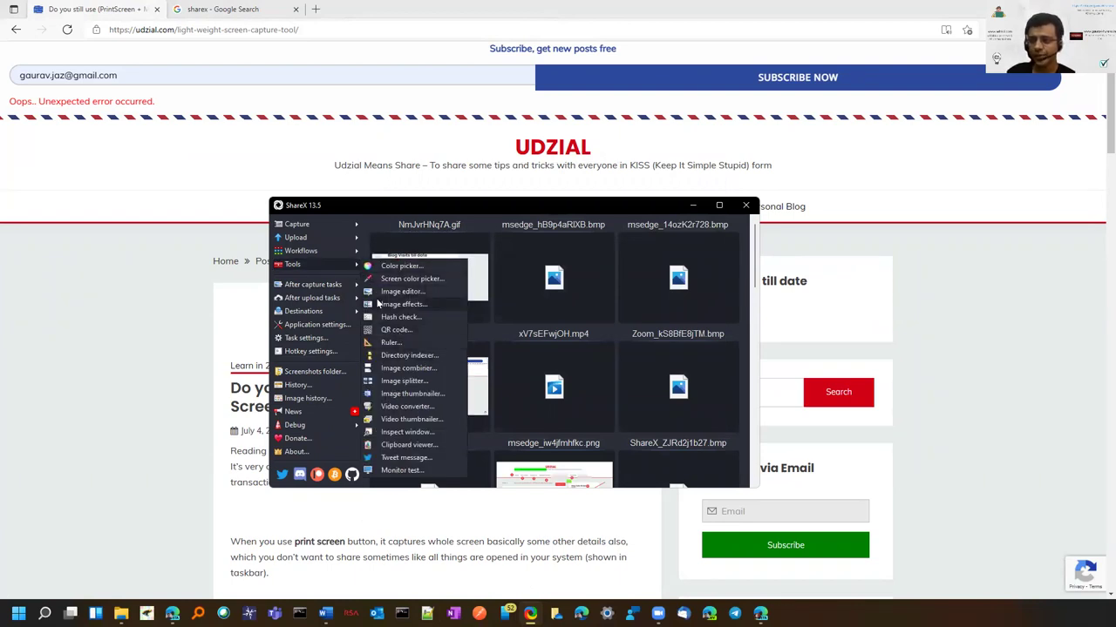
click(354, 243)
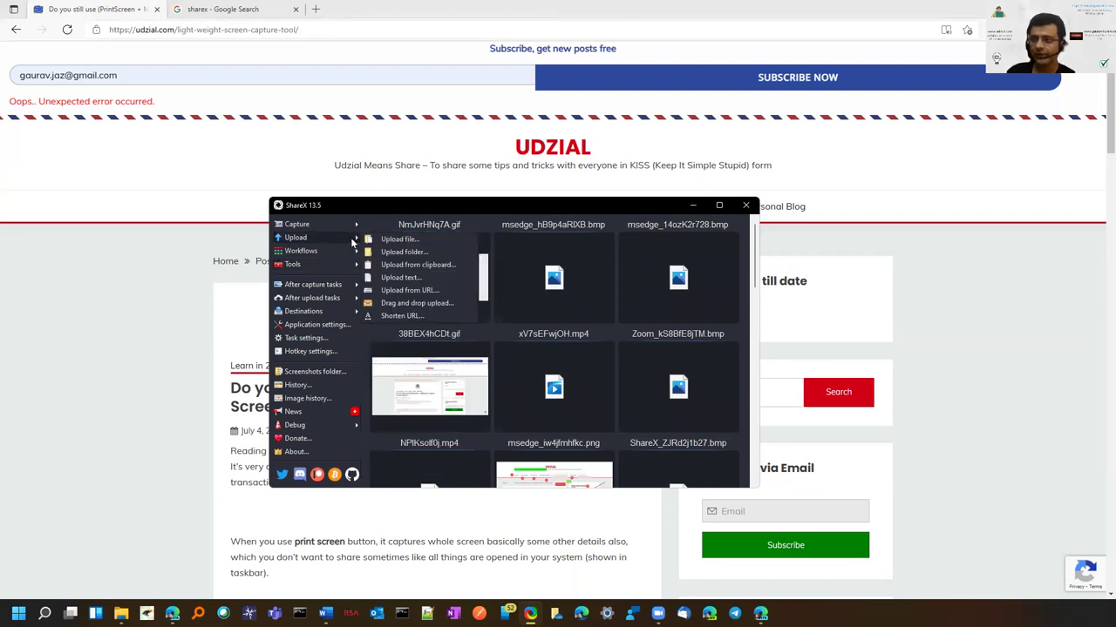
click(353, 237)
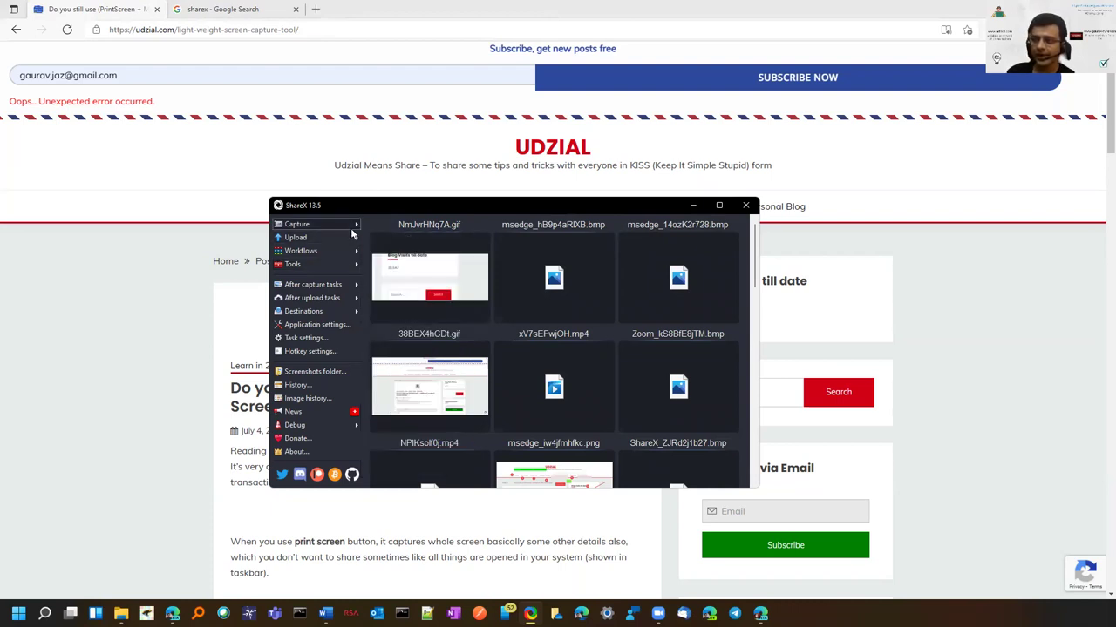
click(353, 237)
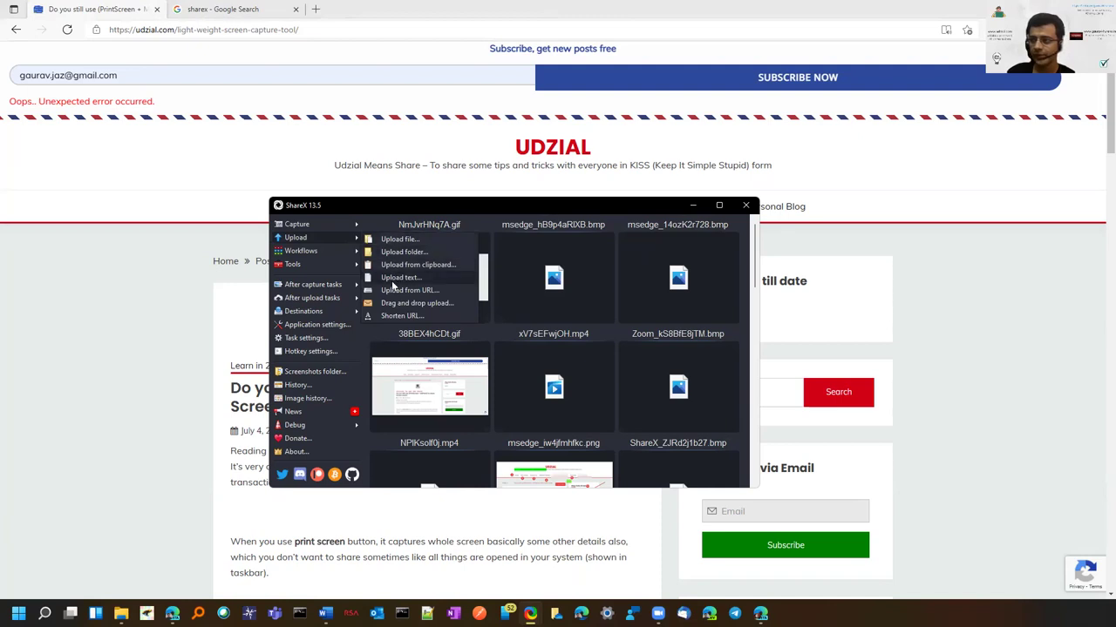
click(353, 311)
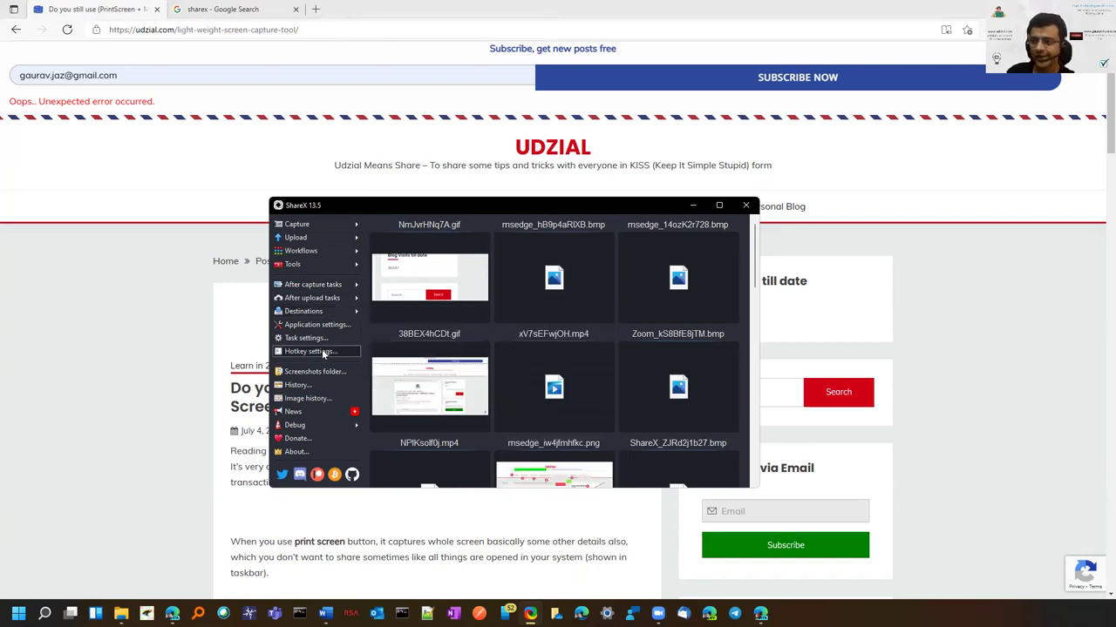
Review the Screen recorder task settings, then launch Capture > Scrolling capture
click(324, 338)
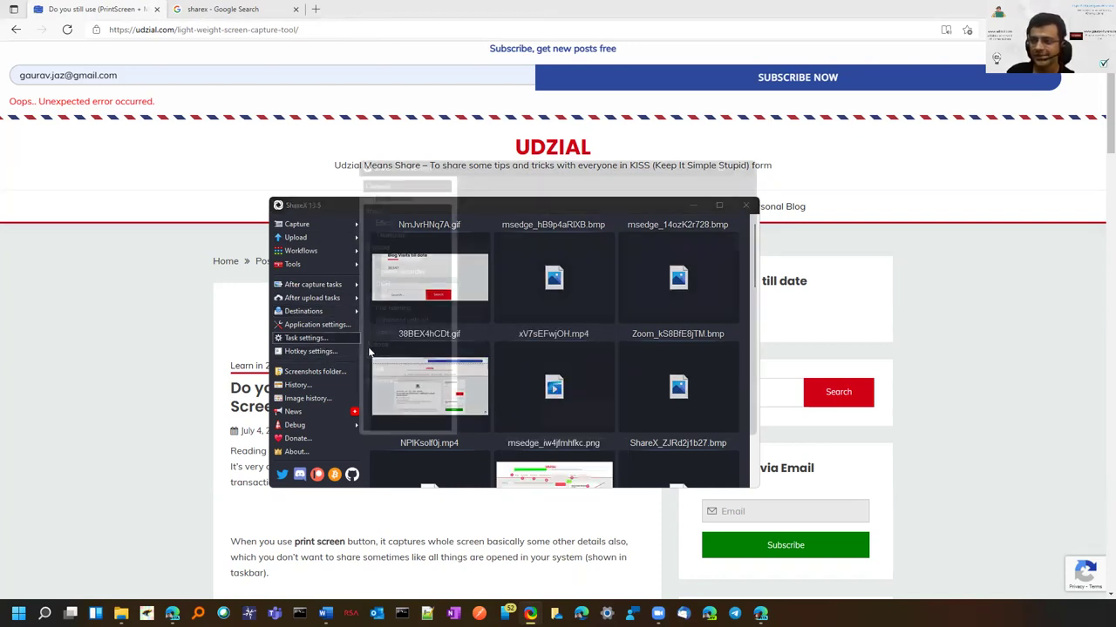
click(384, 271)
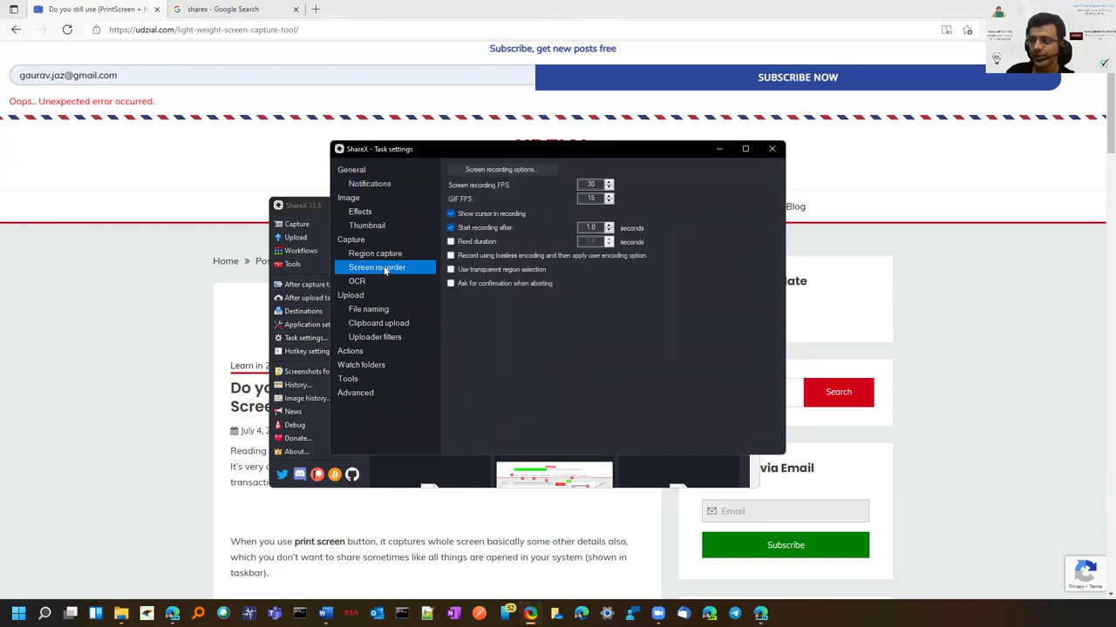
click(774, 150)
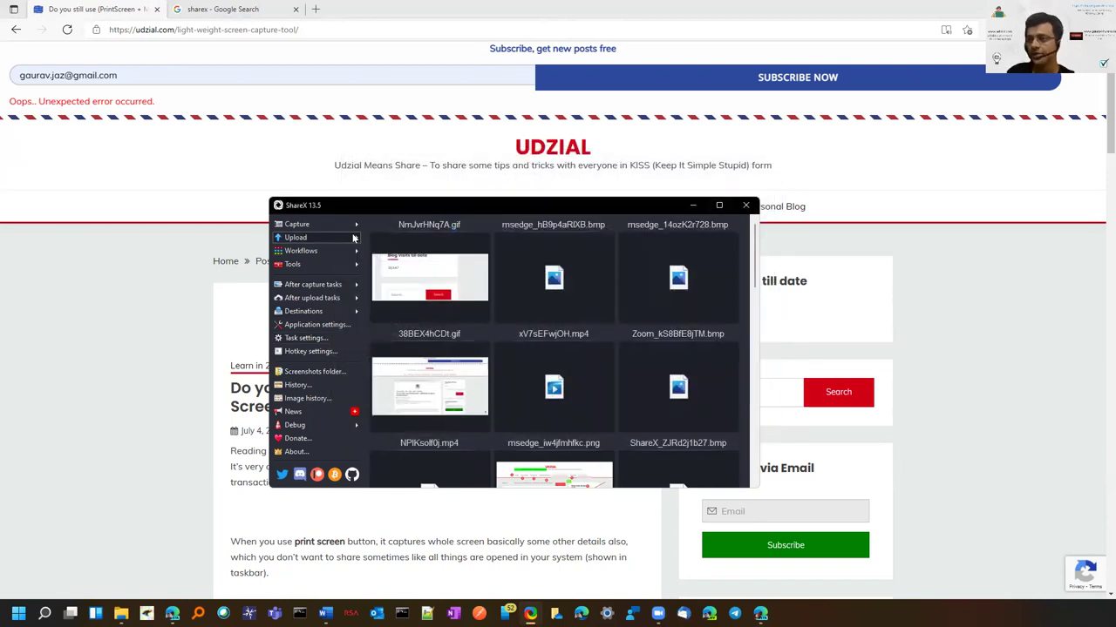
mouse_move(347, 224)
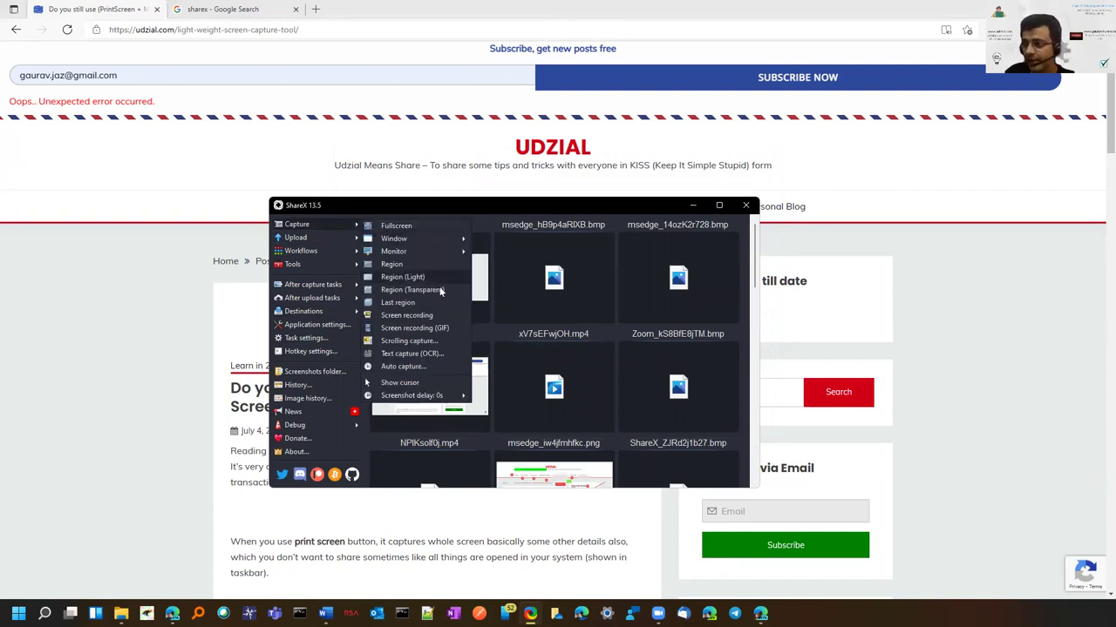
click(436, 341)
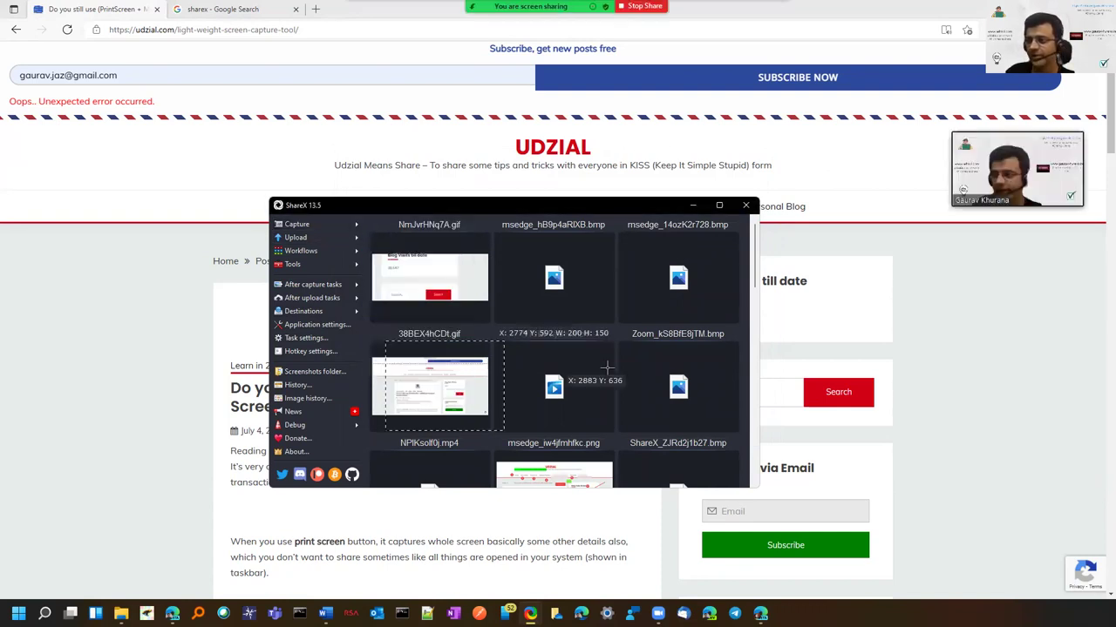
Scroll-capture the Udzial blog page in the browser, then close the Scrolling capture window
click(1014, 332)
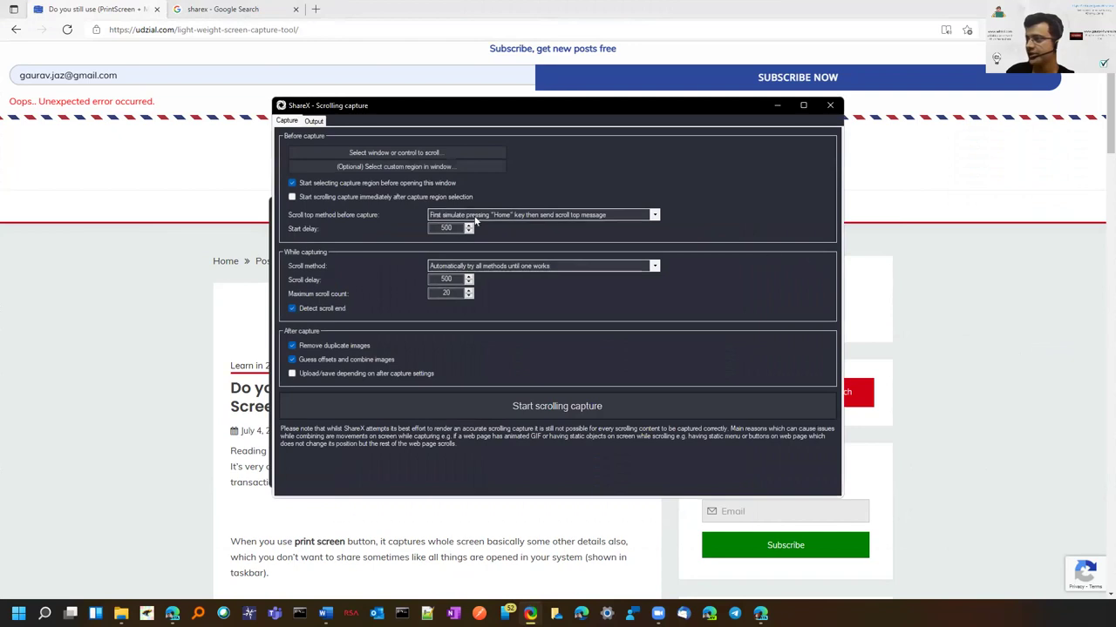
click(558, 406)
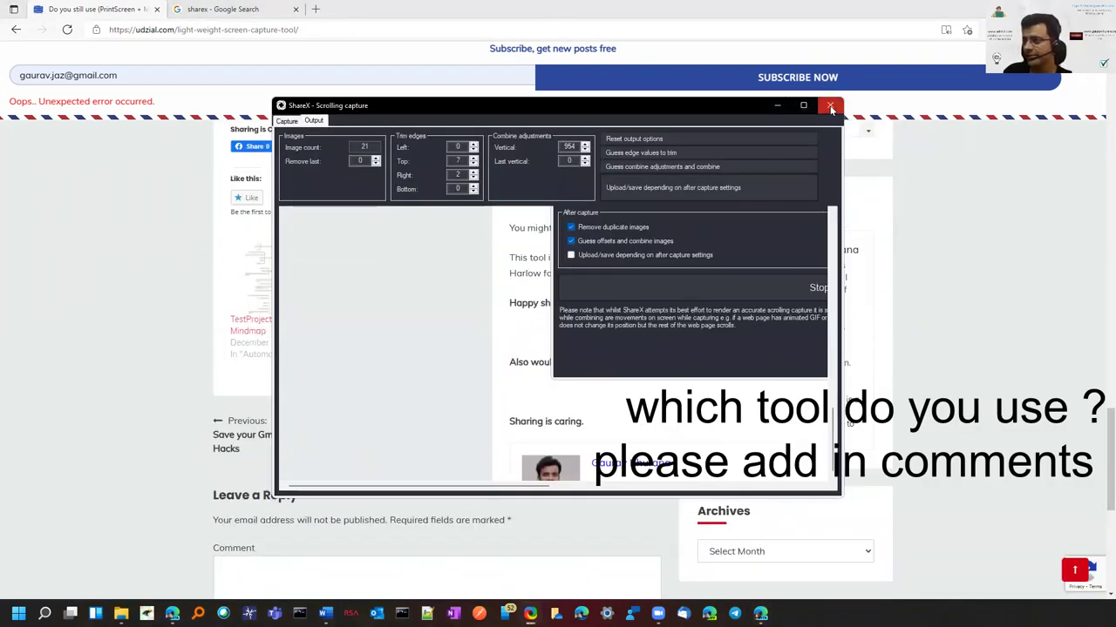
click(830, 105)
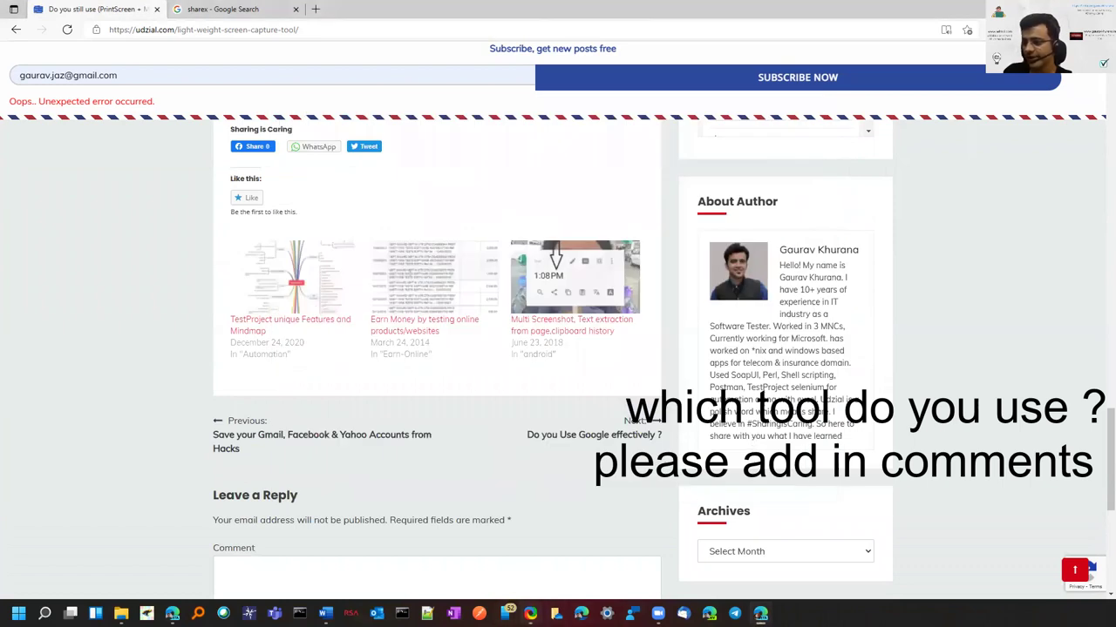
Bring ShareX's main window forward and open Hotkey settings... from its menu
mouse_move(530, 614)
click(610, 557)
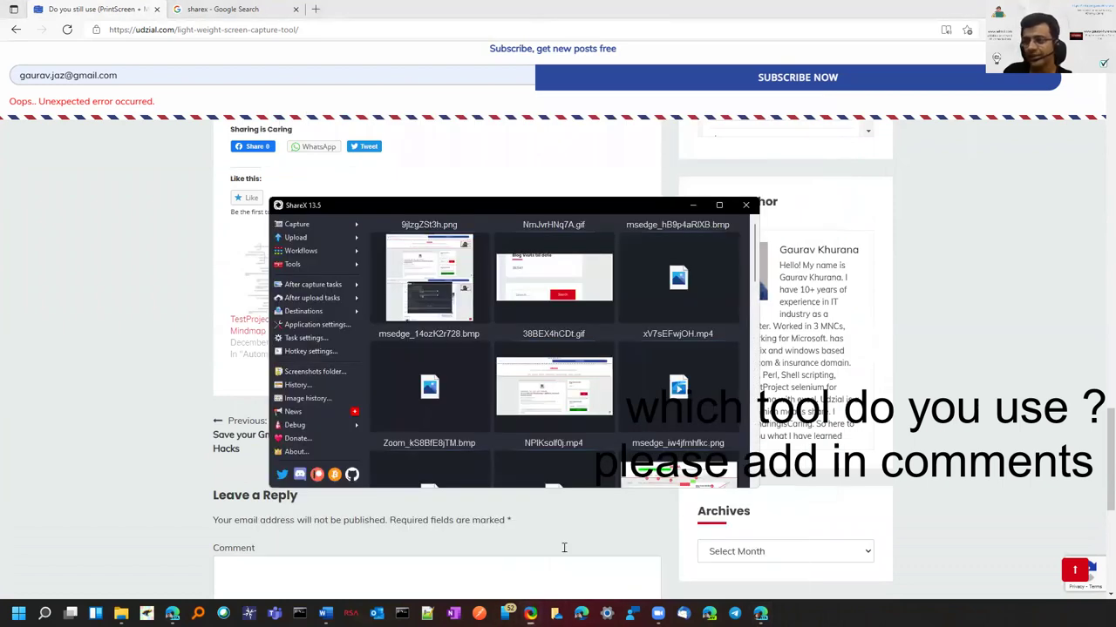
mouse_move(341, 267)
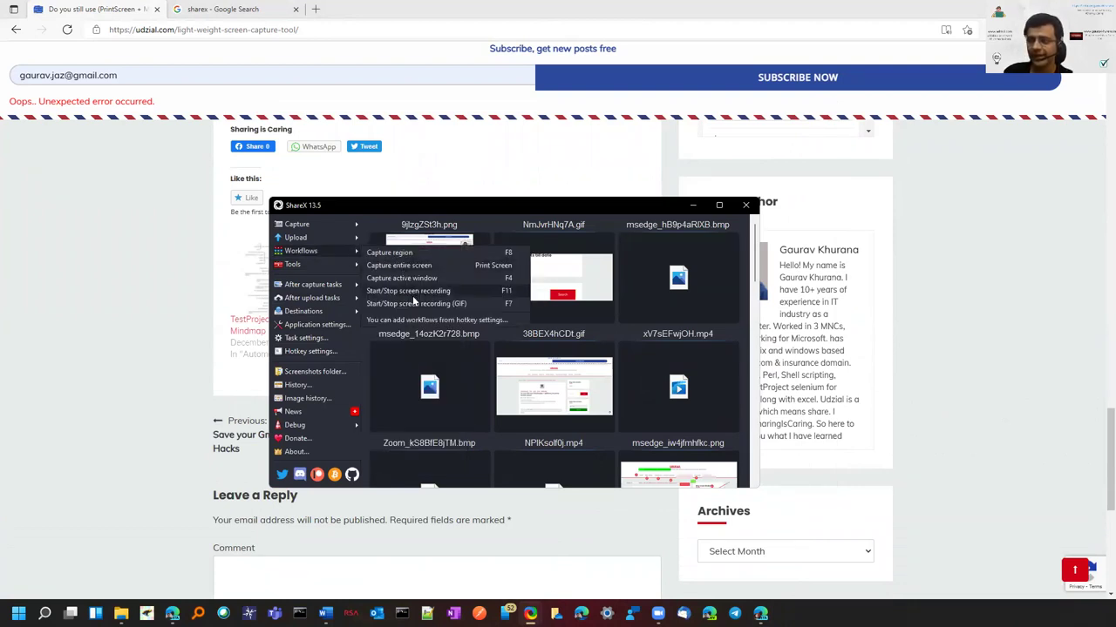
click(335, 352)
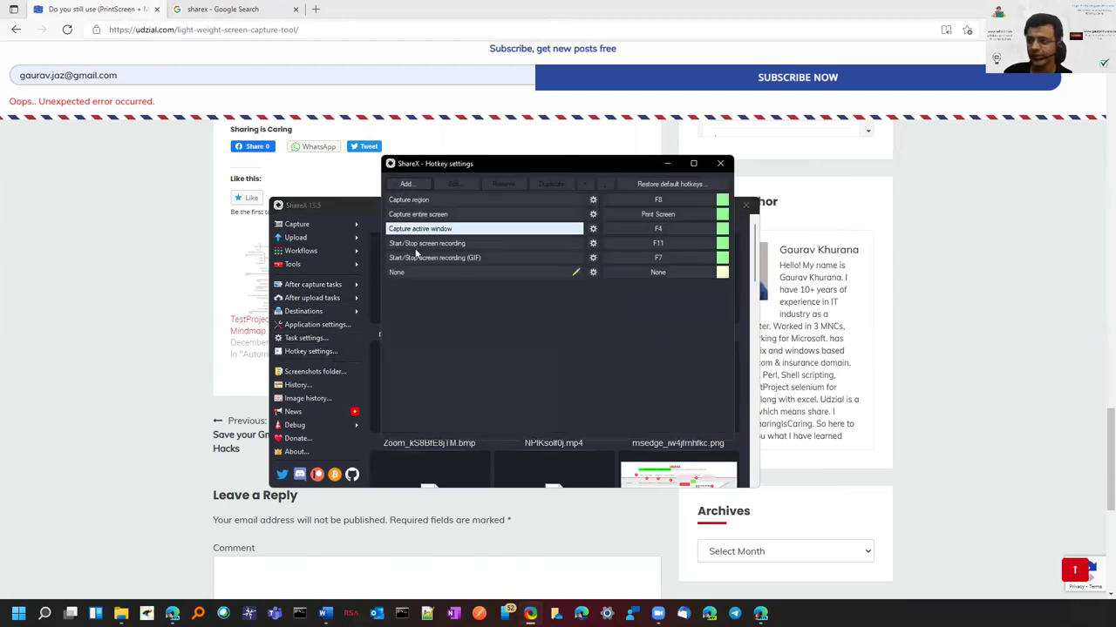
Add a new hotkey and browse its Task list's Screen capture and Other options
click(407, 184)
click(593, 286)
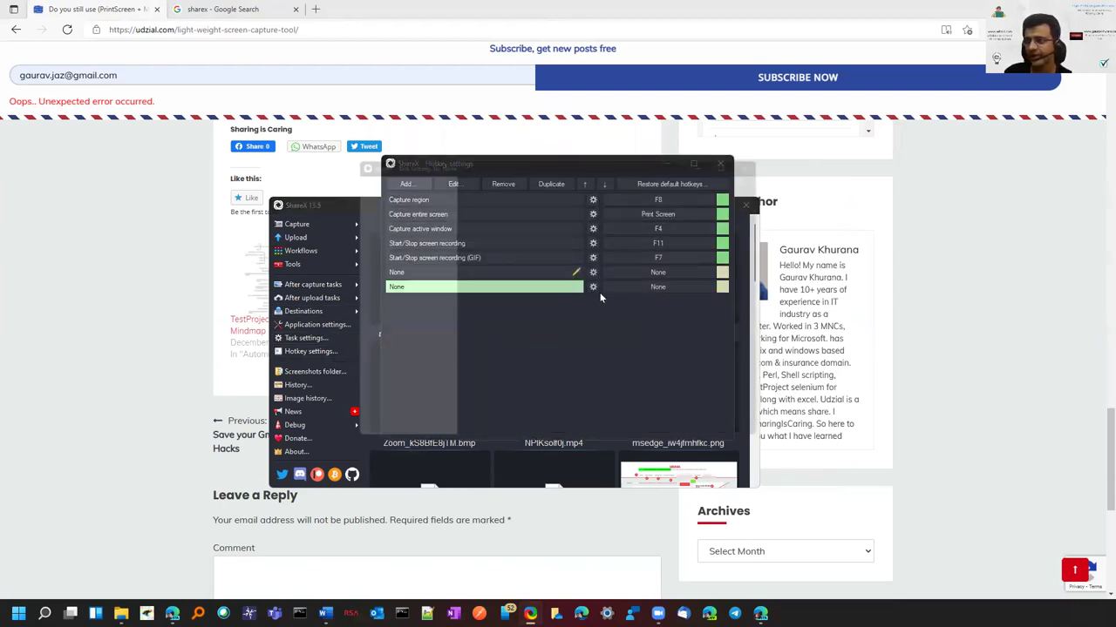
click(492, 169)
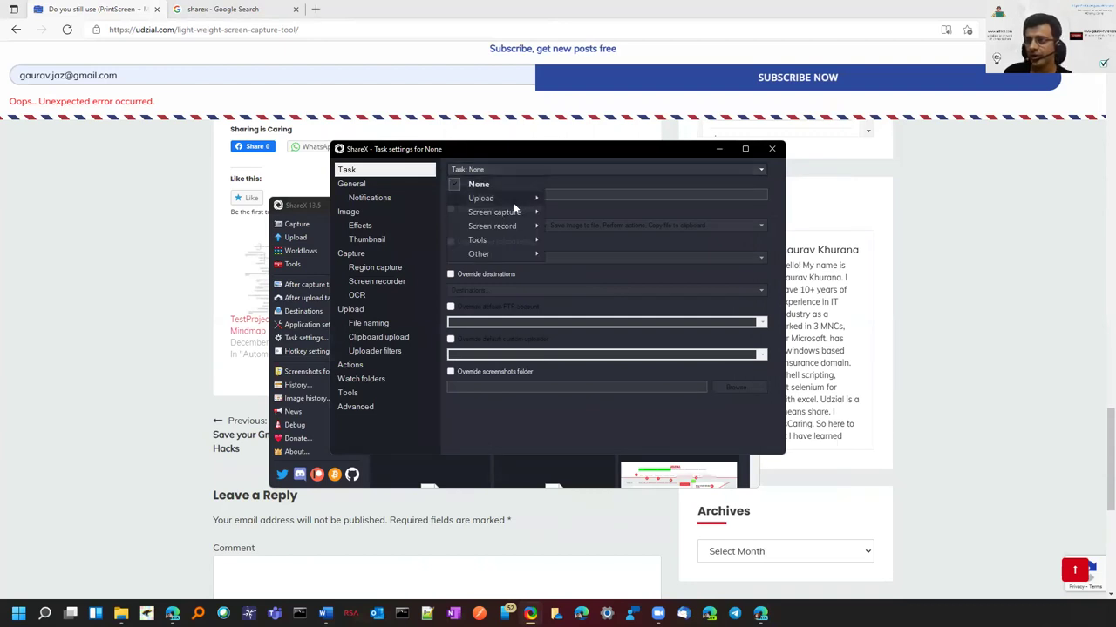
mouse_move(517, 213)
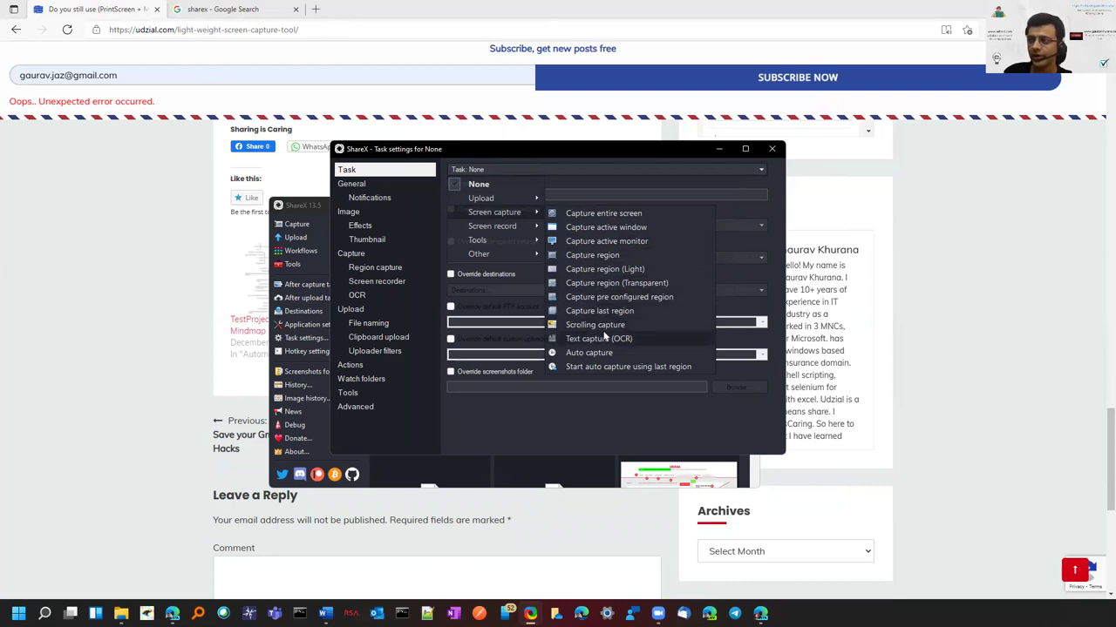
mouse_move(488, 254)
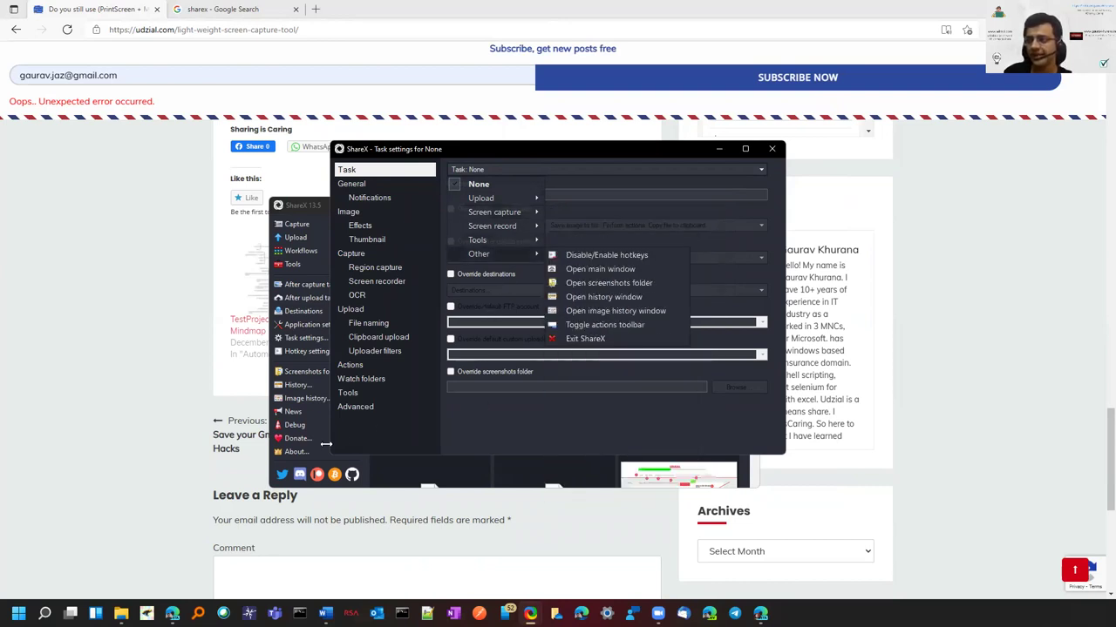